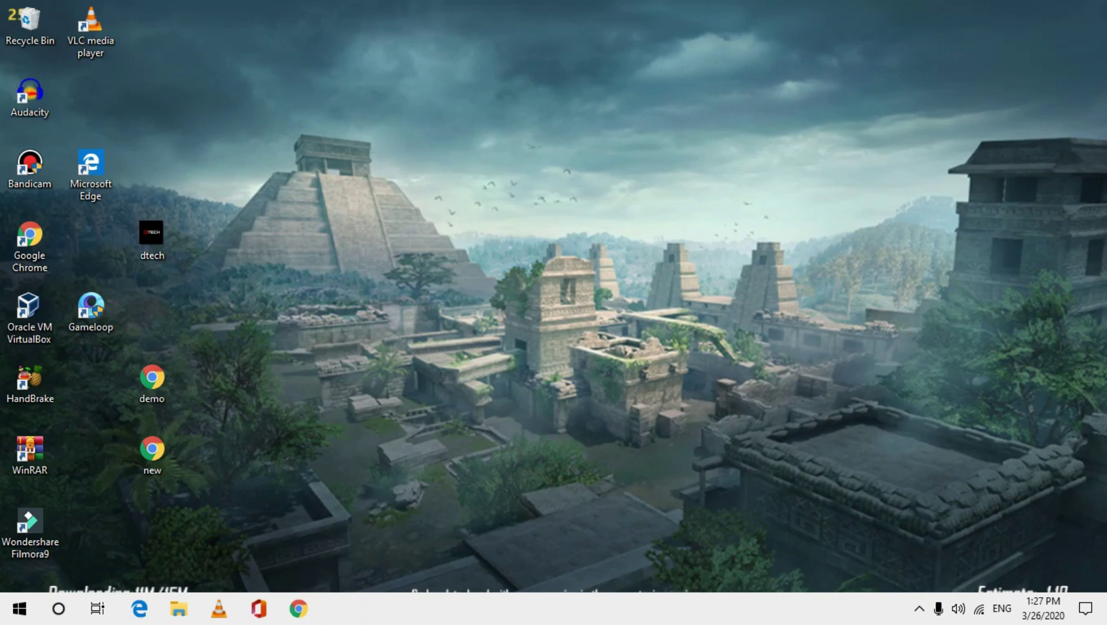
Refresh the Windows desktop and launch Oracle VM VirtualBox from its desktop icon.
{"action": "right_click", "coordinate": [259, 137]}
{"action": "left_click", "coordinate": [321, 186]}
{"action": "double_click", "coordinate": [29, 316]}
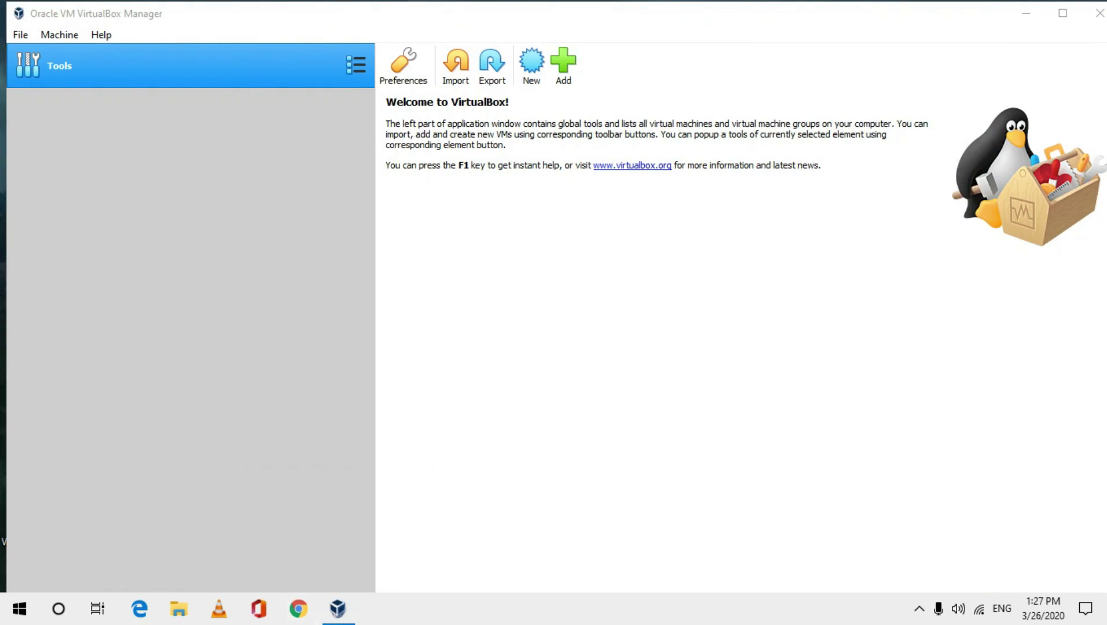
Search for 'kali linux download' in a new Google Chrome window.
{"action": "left_click", "coordinate": [298, 609]}
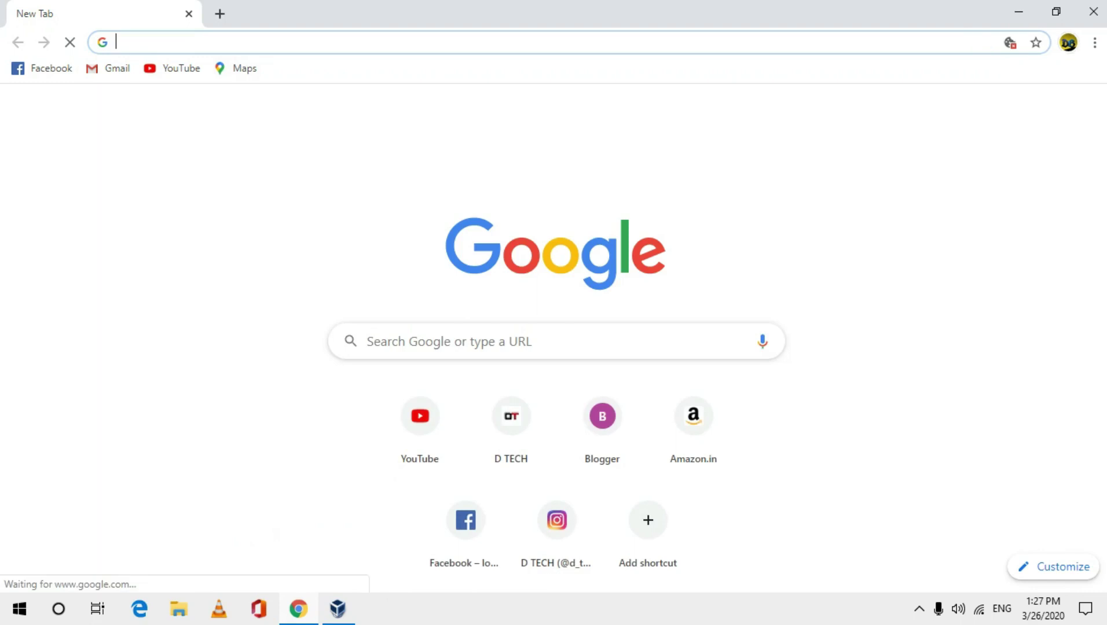
{"action": "type", "text": "ka"}
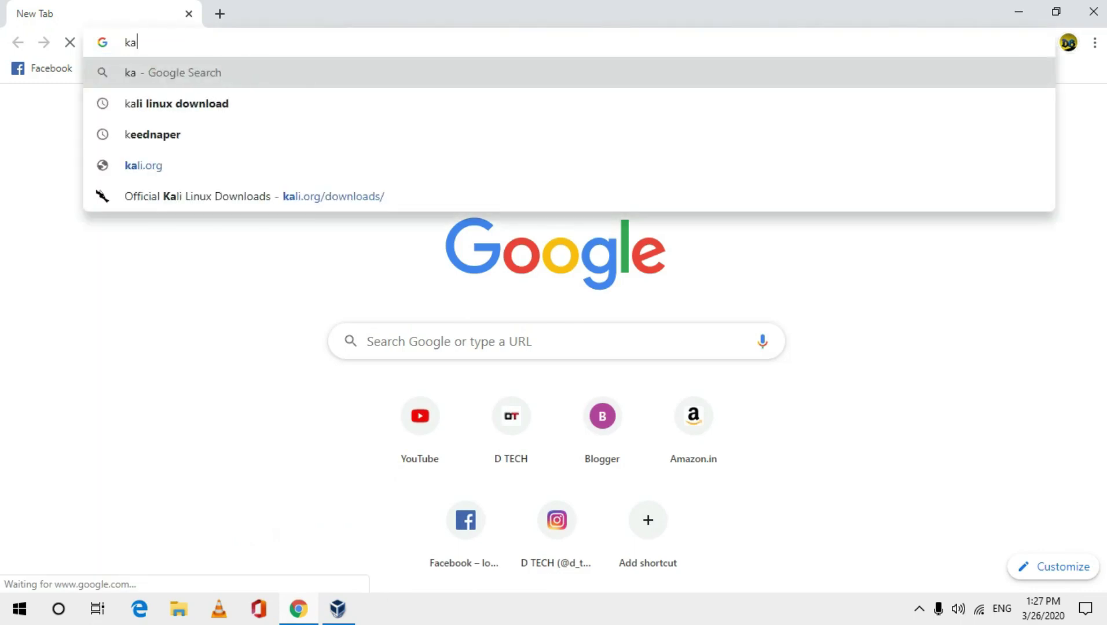
{"action": "type", "text": "li li"}
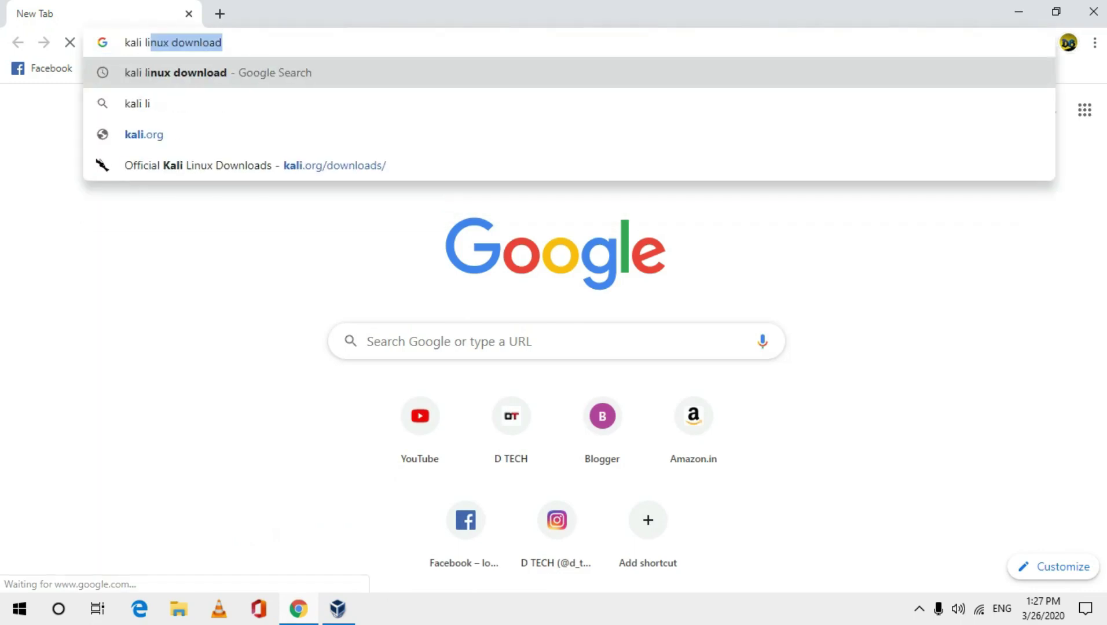
{"action": "key", "text": "Return"}
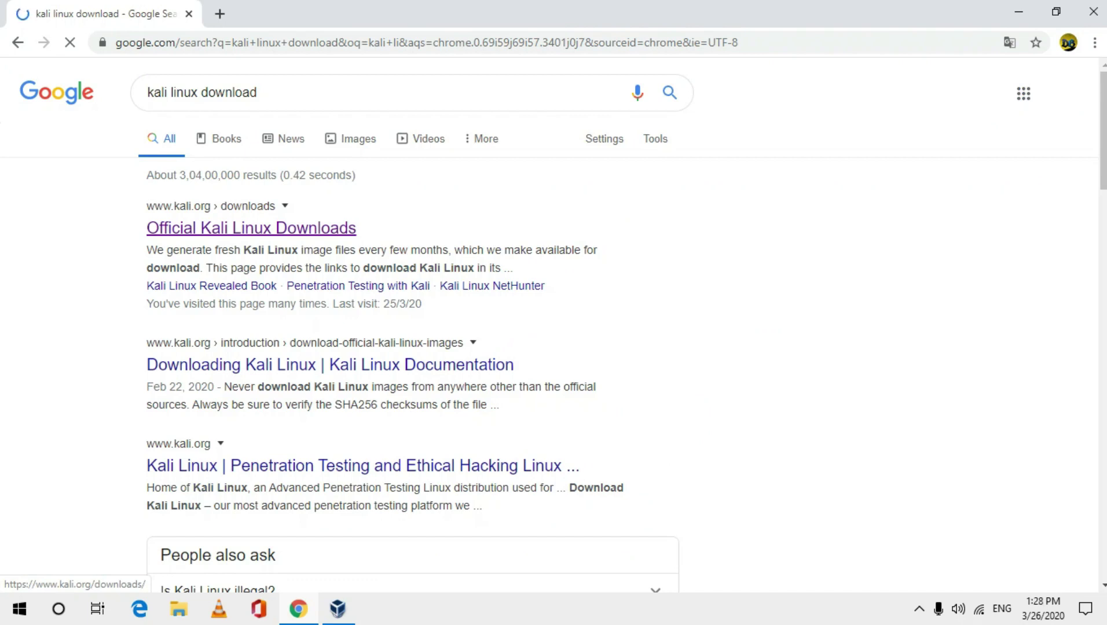
Open the official kali.org downloads page and browse its 2020.1b image table.
{"action": "scroll", "coordinate": [417, 347], "scroll_direction": "down", "scroll_amount": 6}
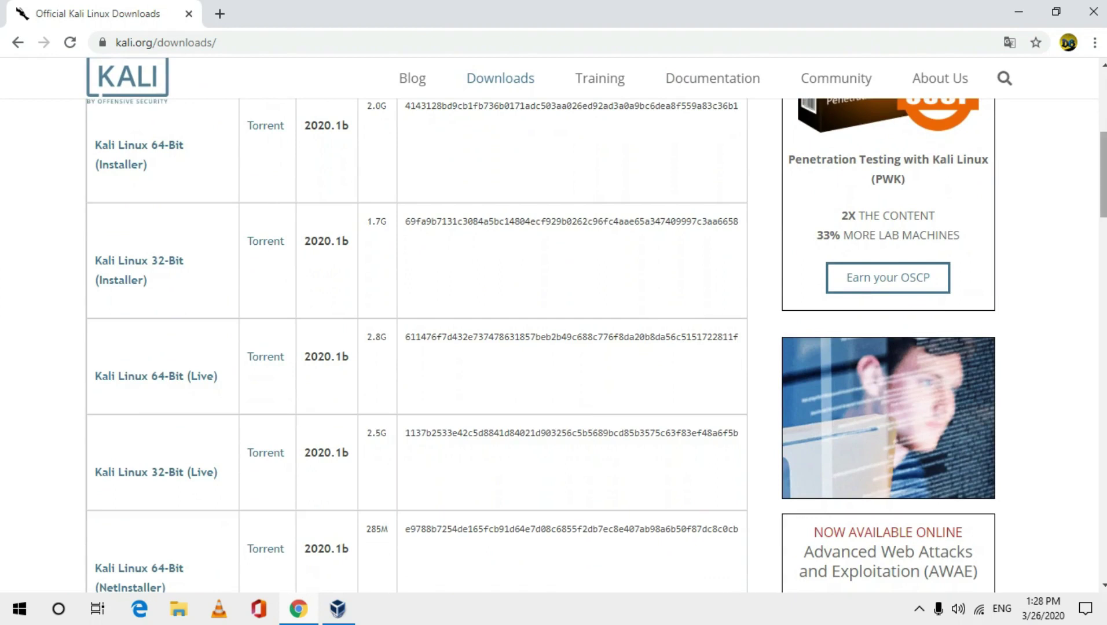
{"action": "left_click", "coordinate": [218, 42]}
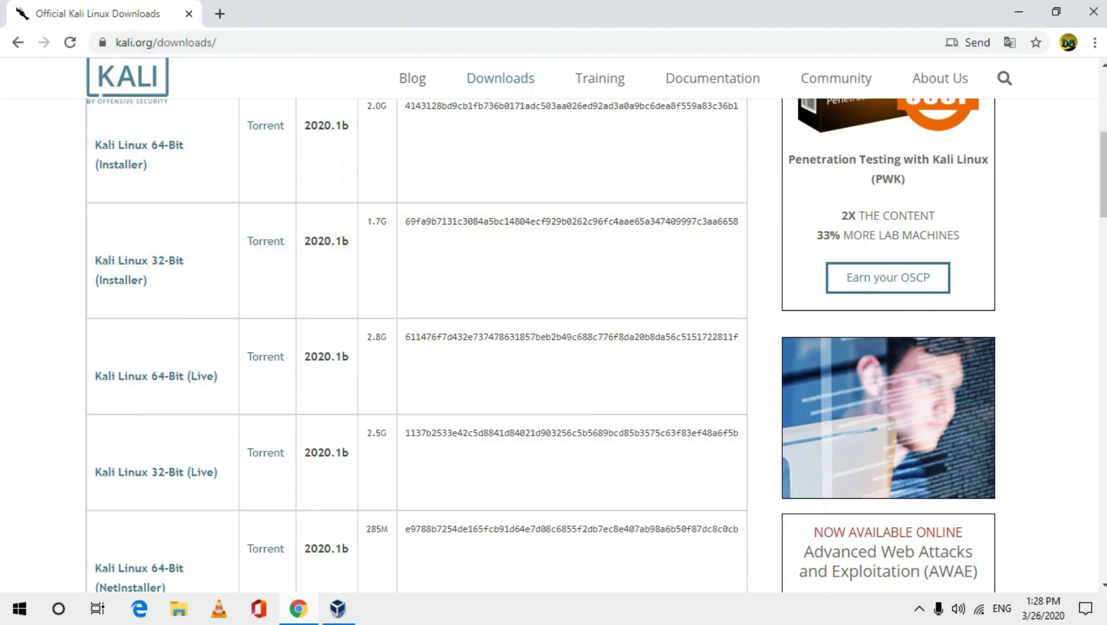
{"action": "scroll", "coordinate": [417, 347], "scroll_direction": "up", "scroll_amount": 1}
{"action": "scroll", "coordinate": [417, 347], "scroll_direction": "down", "scroll_amount": 4}
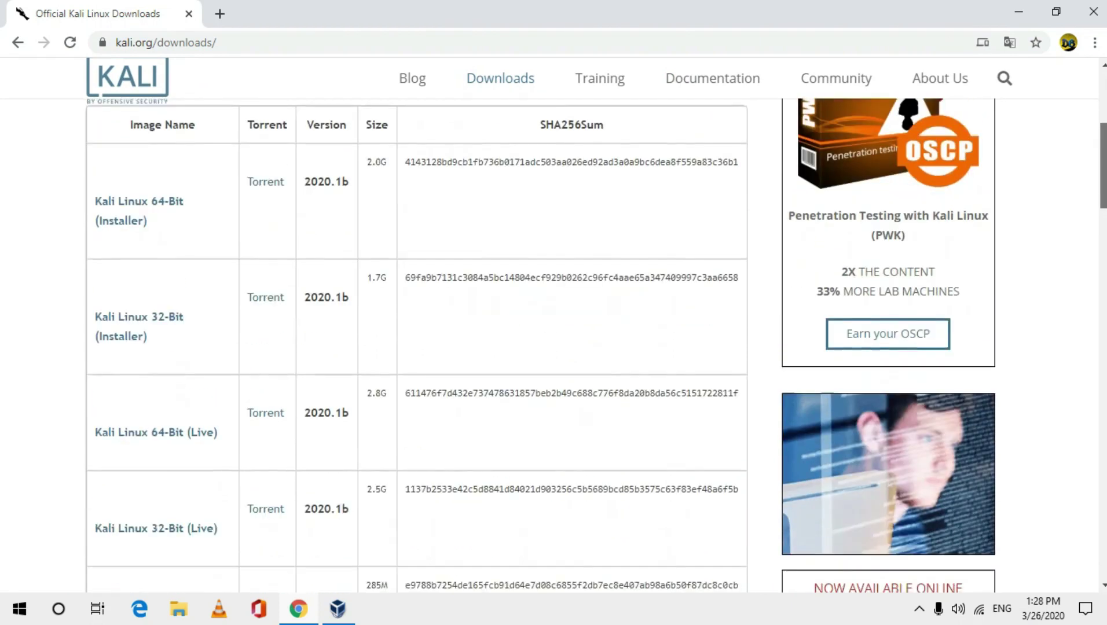
{"action": "scroll", "coordinate": [417, 347], "scroll_direction": "down", "scroll_amount": 3}
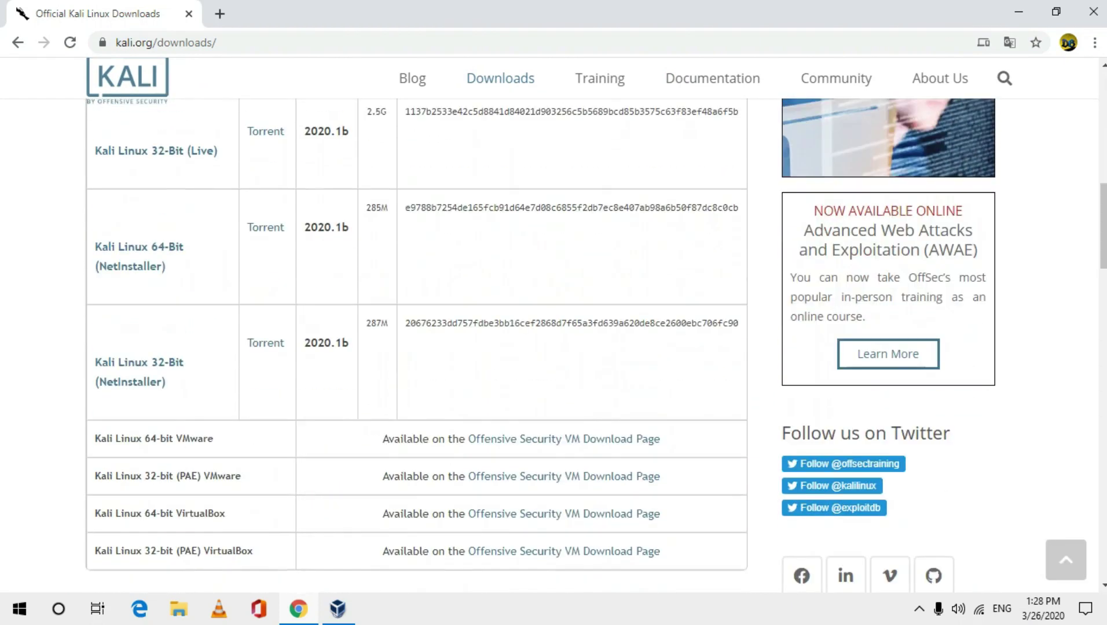
{"action": "scroll", "coordinate": [417, 347], "scroll_direction": "up", "scroll_amount": 3}
{"action": "scroll", "coordinate": [417, 232], "scroll_direction": "up", "scroll_amount": 1}
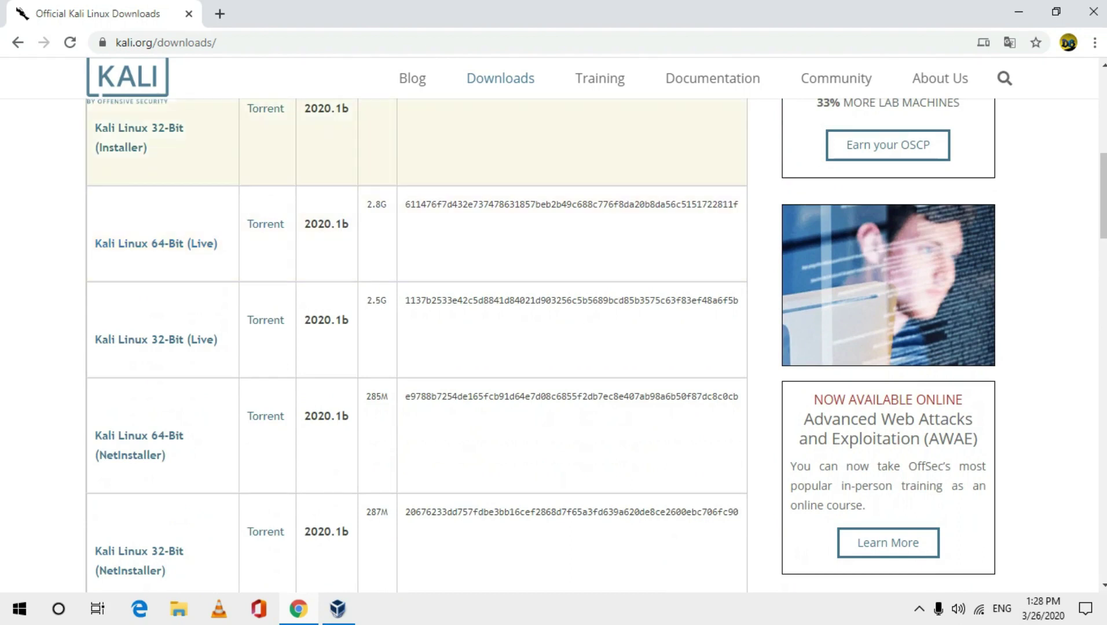
{"action": "scroll", "coordinate": [417, 345], "scroll_direction": "up", "scroll_amount": 3}
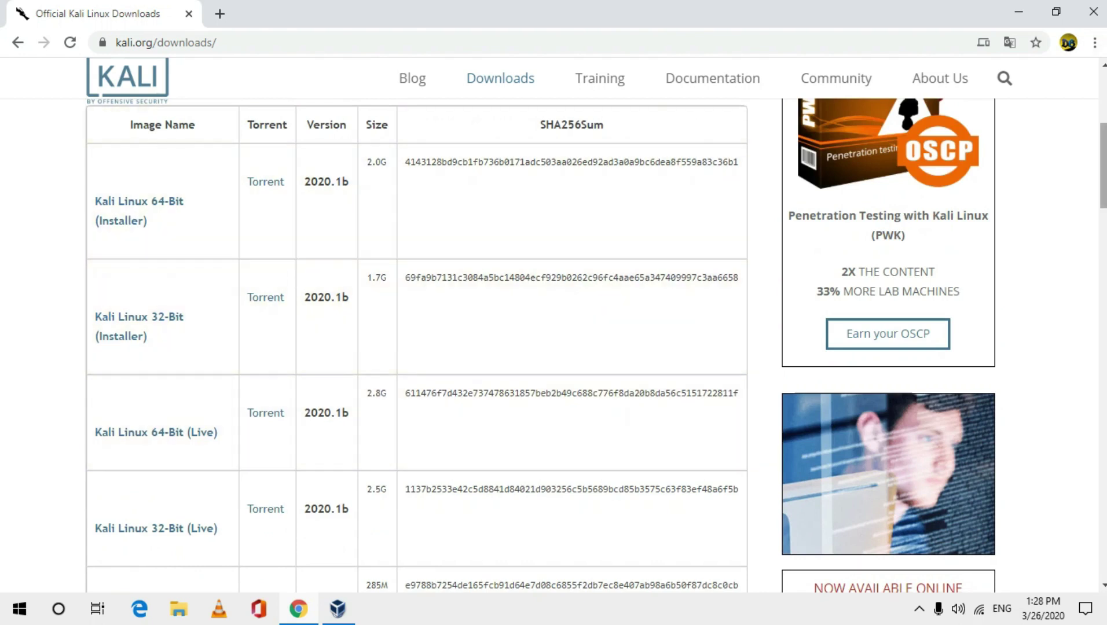
Close Chrome and create a new VM 'kali linux', type Linux, version Linux 2.6 / 3.x / 4.x (64-bit).
{"action": "left_click", "coordinate": [1094, 12]}
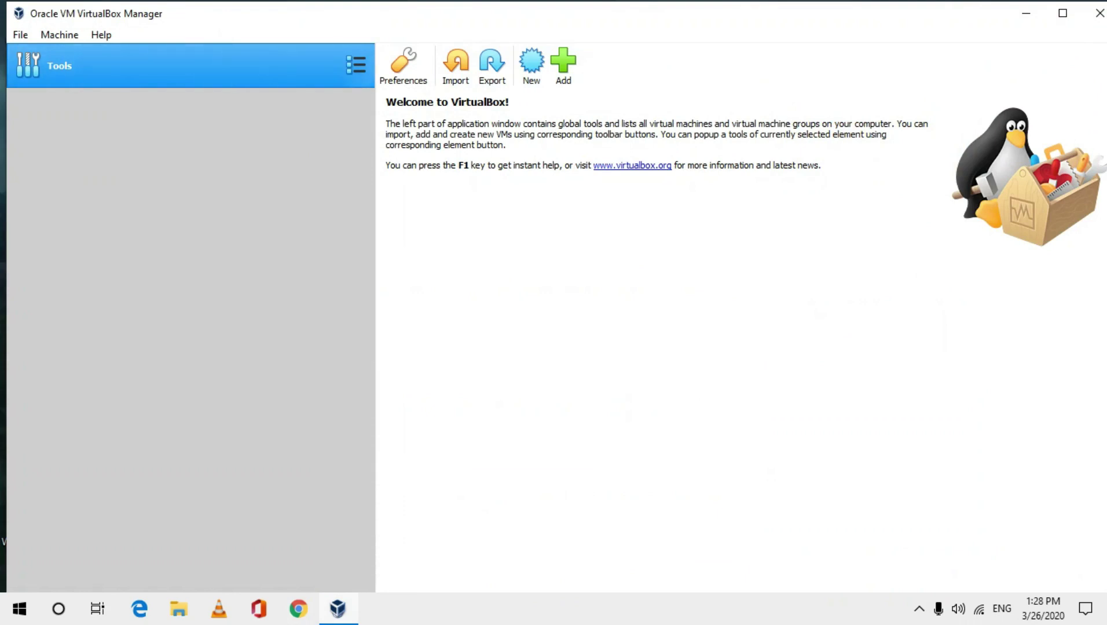
{"action": "left_click", "coordinate": [531, 60]}
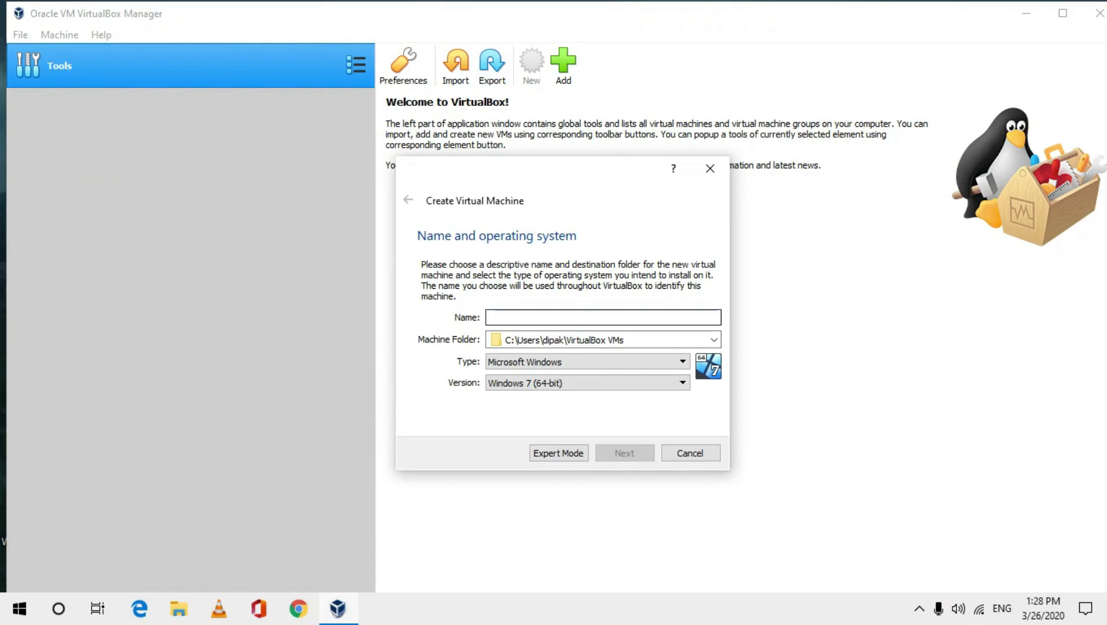
{"action": "type", "text": "kali linu"}
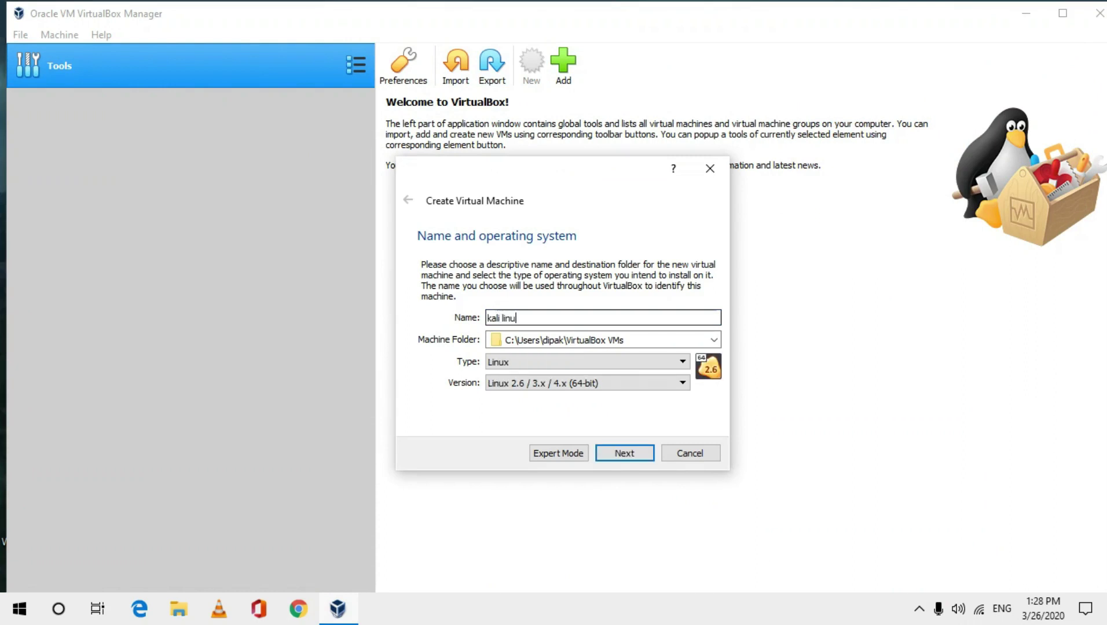
{"action": "type", "text": "x"}
{"action": "key", "text": "Tab"}
{"action": "key", "text": "Tab"}
{"action": "key", "text": "Tab"}
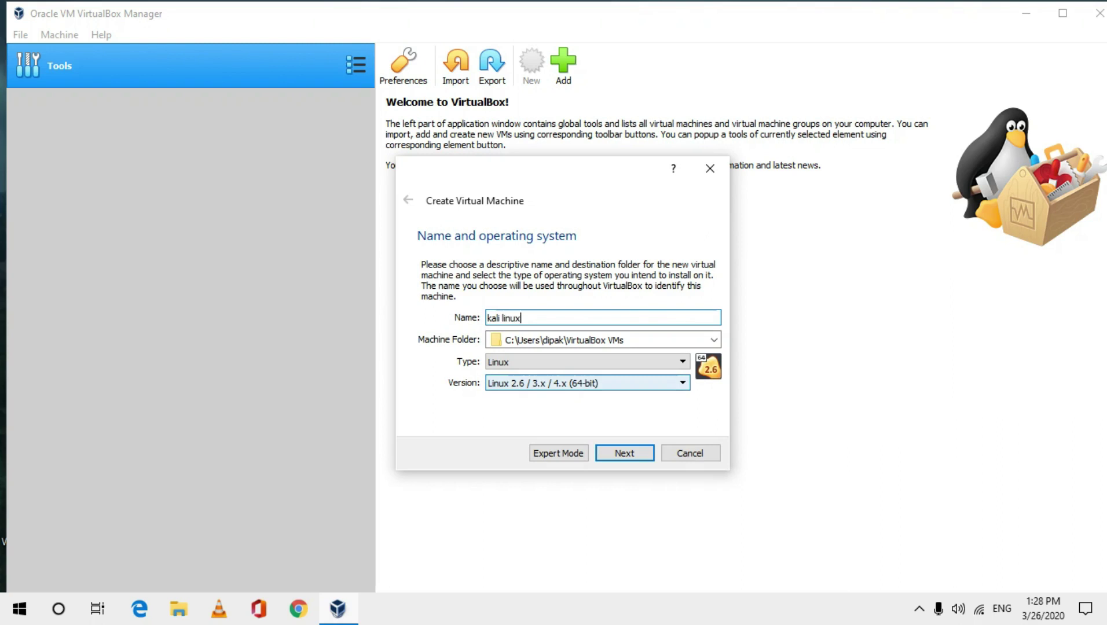
{"action": "key", "text": "alt+Down"}
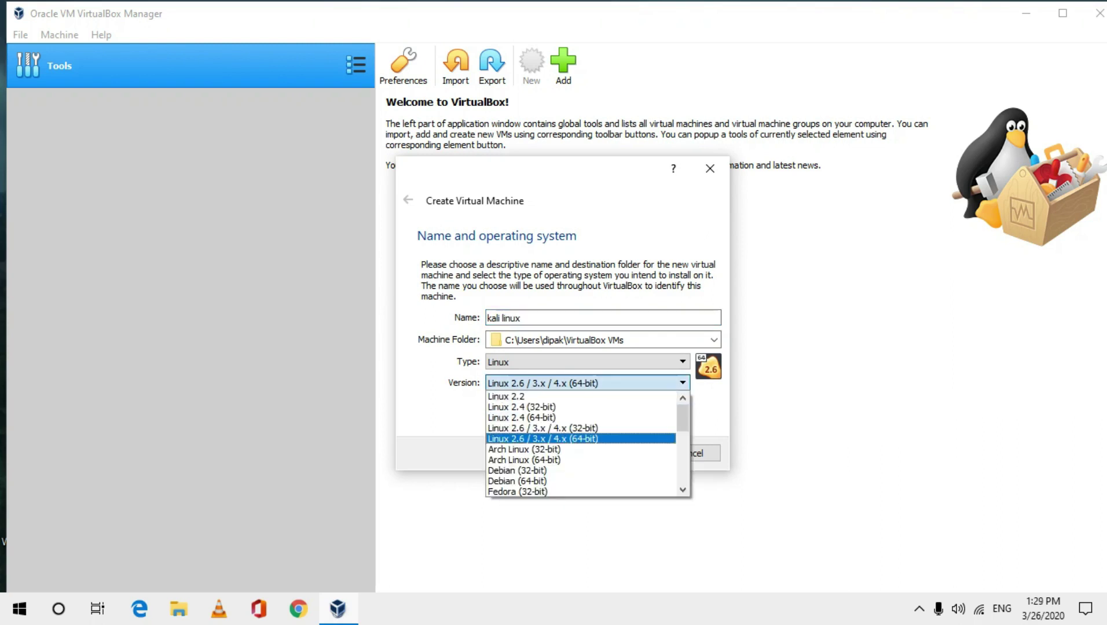
{"action": "key", "text": "Return"}
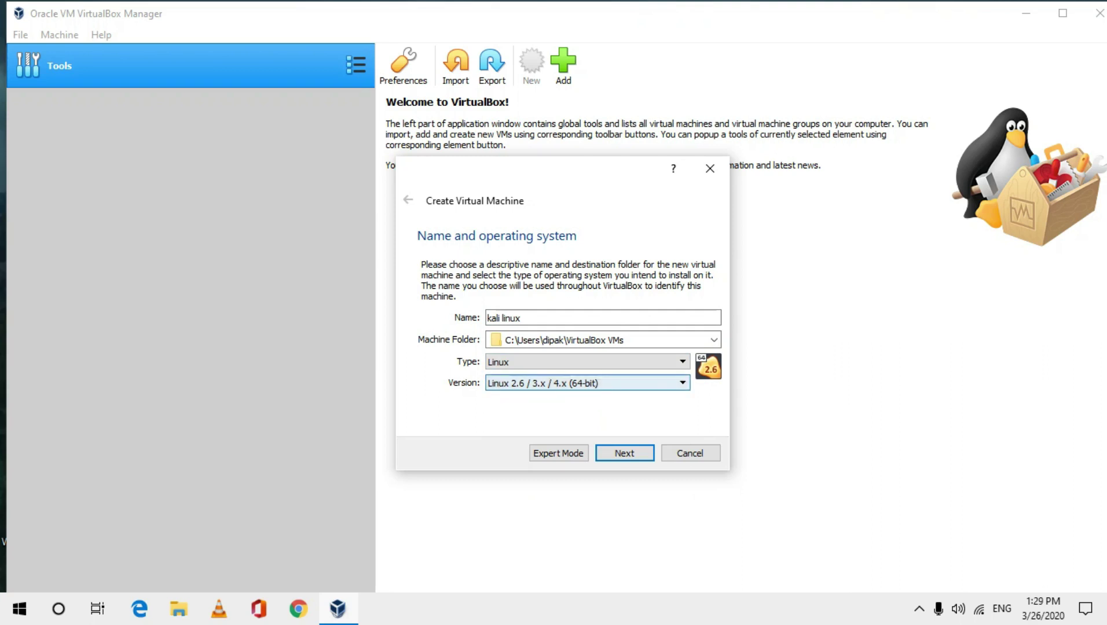
{"action": "key", "text": "alt+Down"}
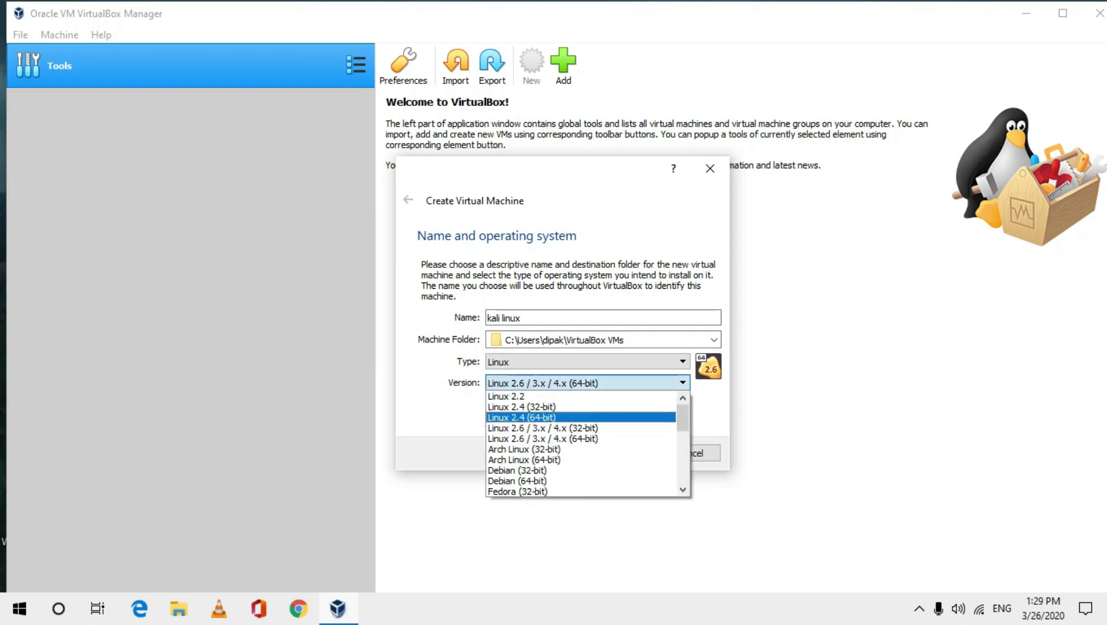
{"action": "key", "text": "Up"}
{"action": "key", "text": "Up"}
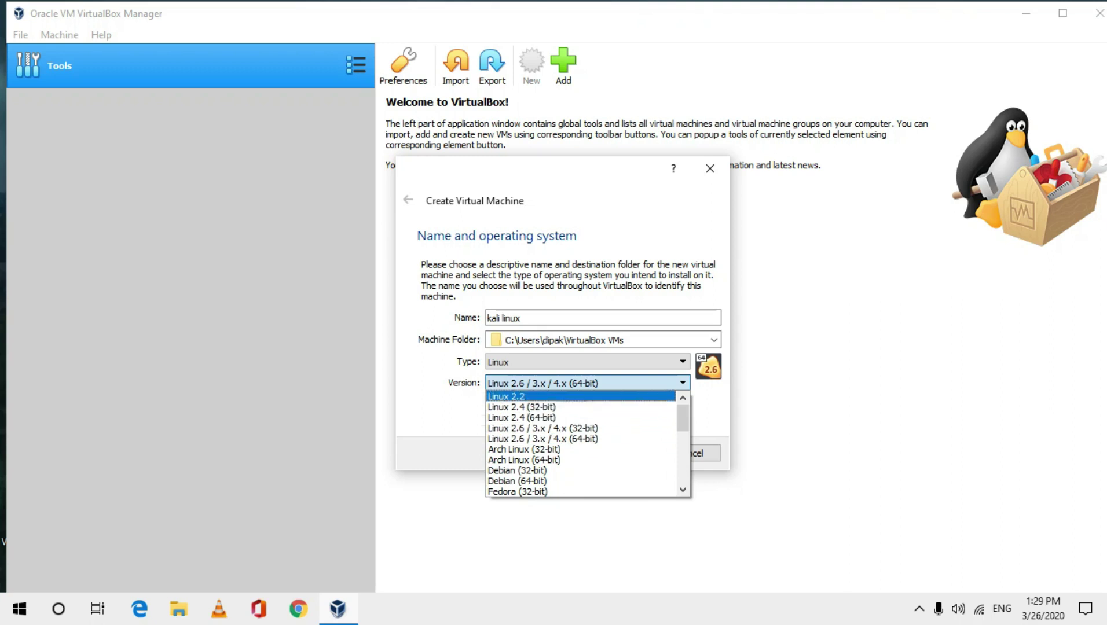
{"action": "key", "text": "Escape"}
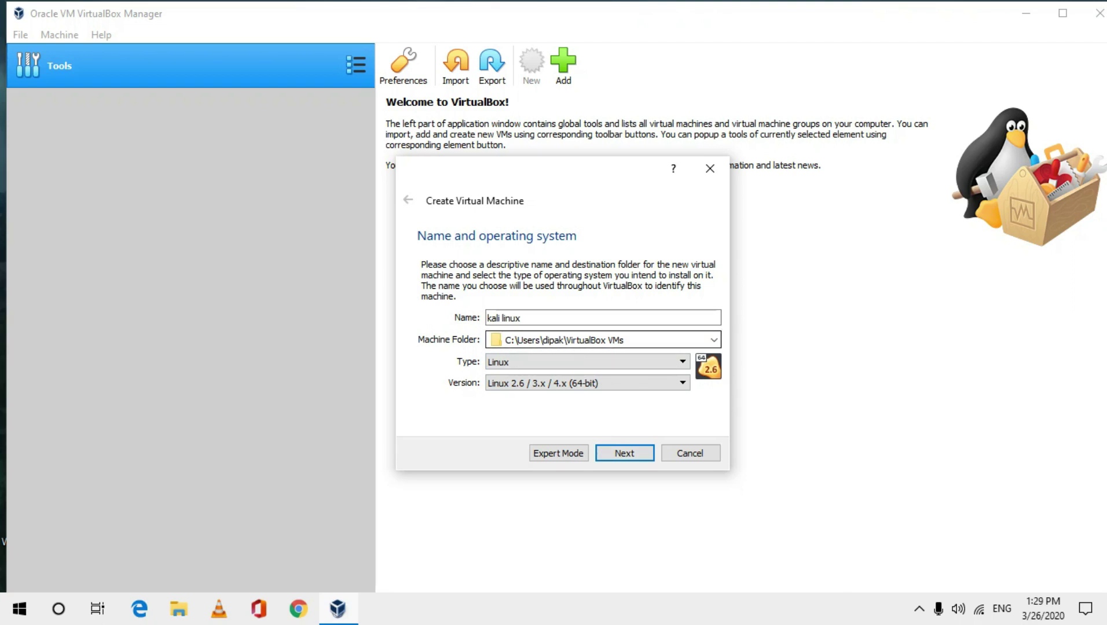
{"action": "key", "text": "Return"}
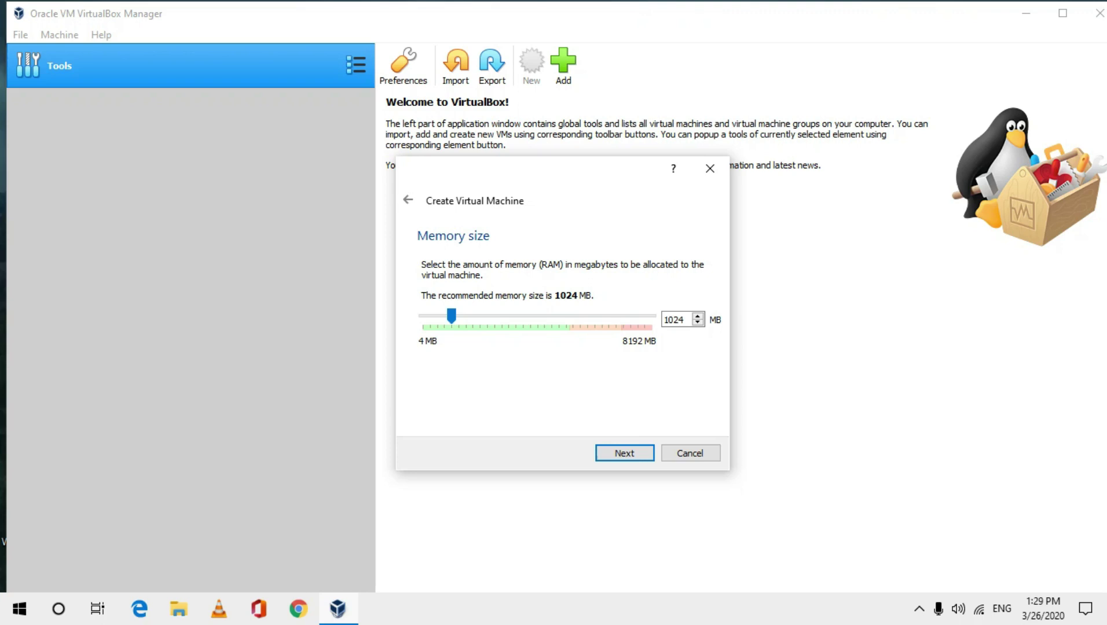
Set the new machine's memory size to 2048 MB.
{"action": "left_click_drag", "start_coordinate": [451, 315], "coordinate": [480, 316]}
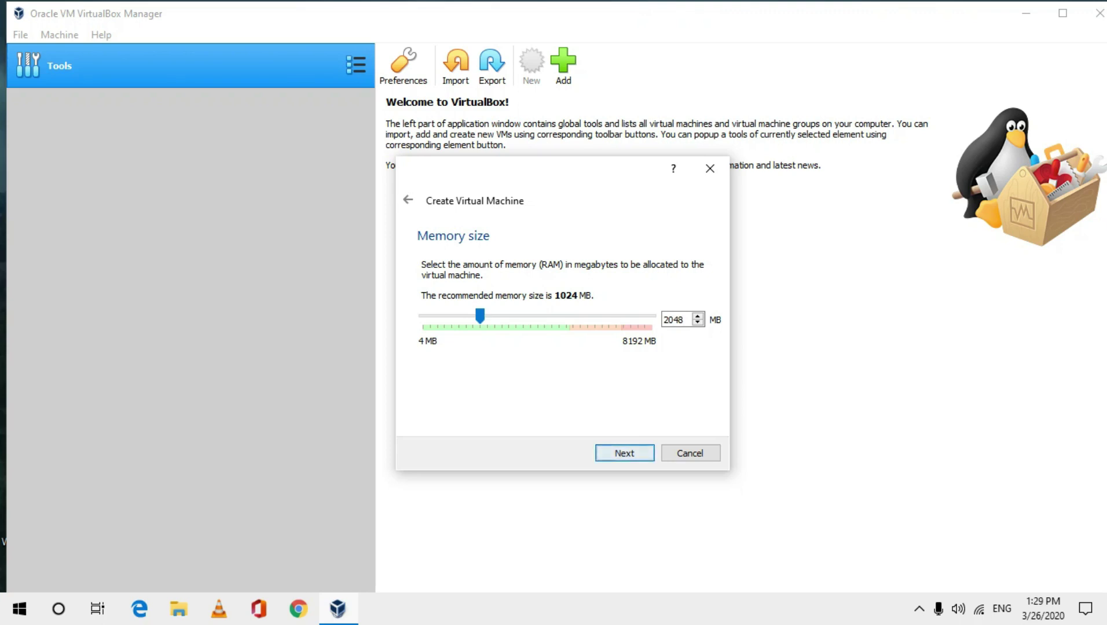
{"action": "left_click", "coordinate": [624, 452]}
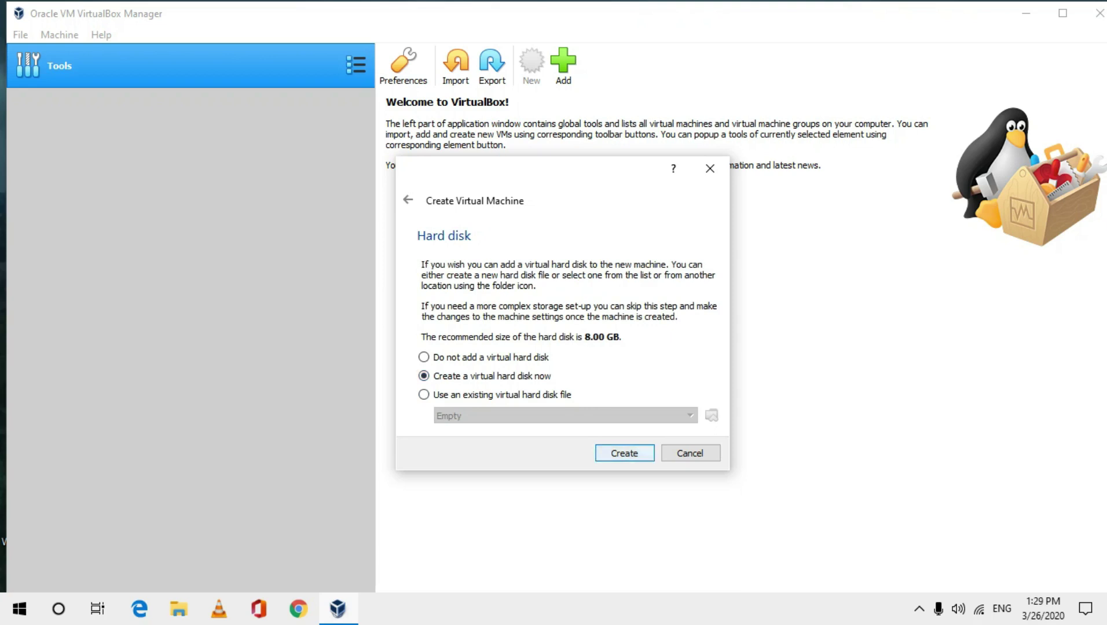
Create a dynamically allocated 32.23 GB VDI virtual hard disk for the machine.
{"action": "key", "text": "Return"}
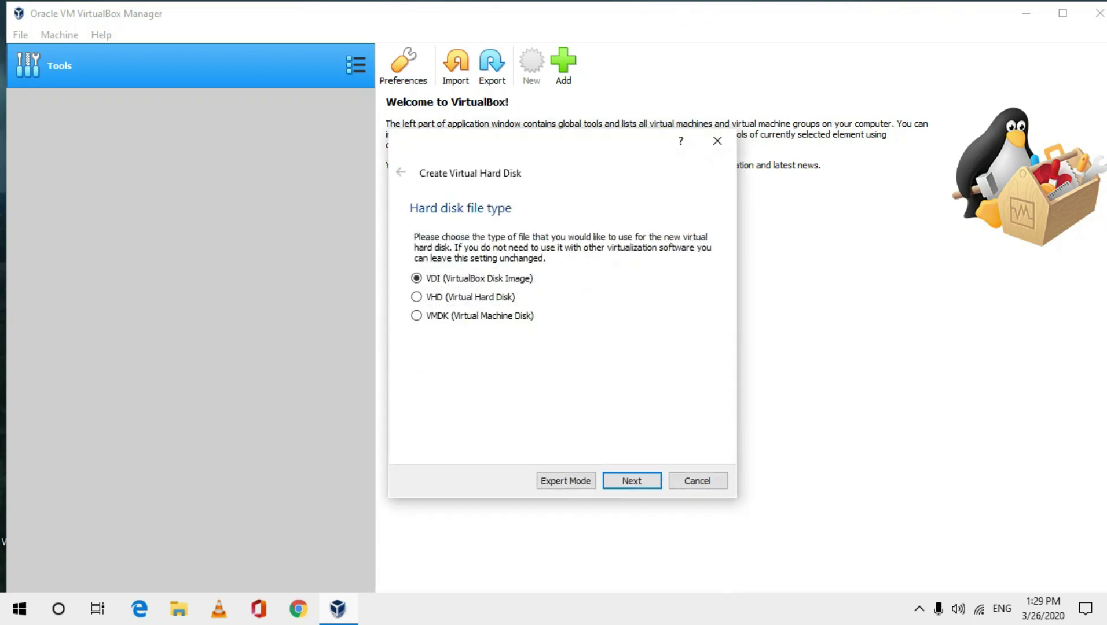
{"action": "key", "text": "Return"}
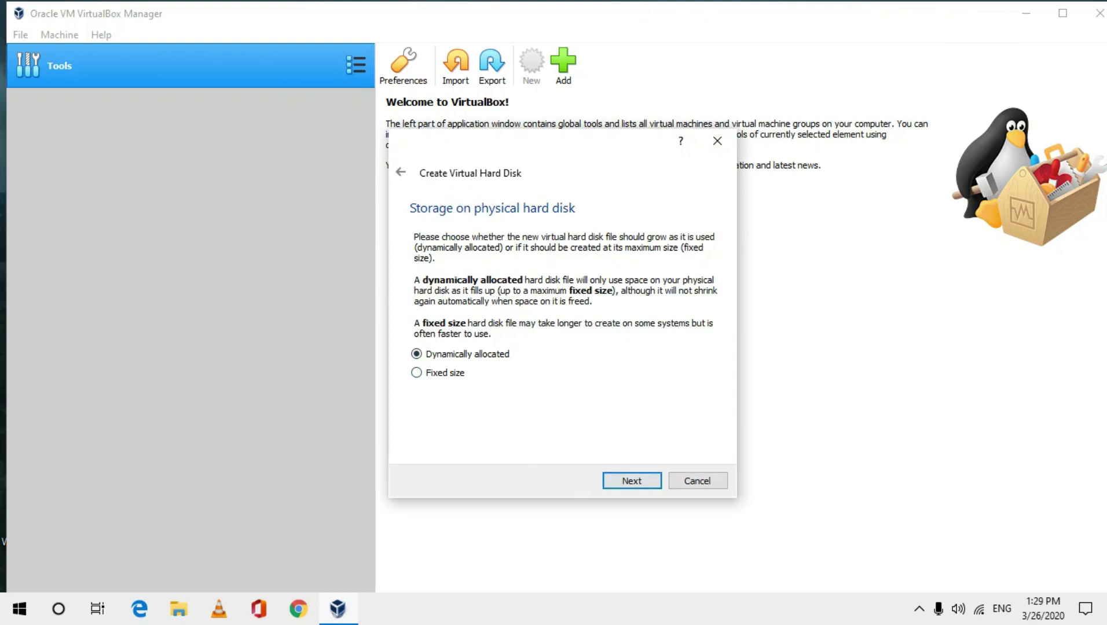
{"action": "key", "text": "Return"}
{"action": "key", "text": "Tab"}
{"action": "left_click", "coordinate": [619, 270]}
{"action": "mouse_move", "coordinate": [546, 325]}
{"action": "left_click_drag", "start_coordinate": [547, 324], "coordinate": [571, 325]}
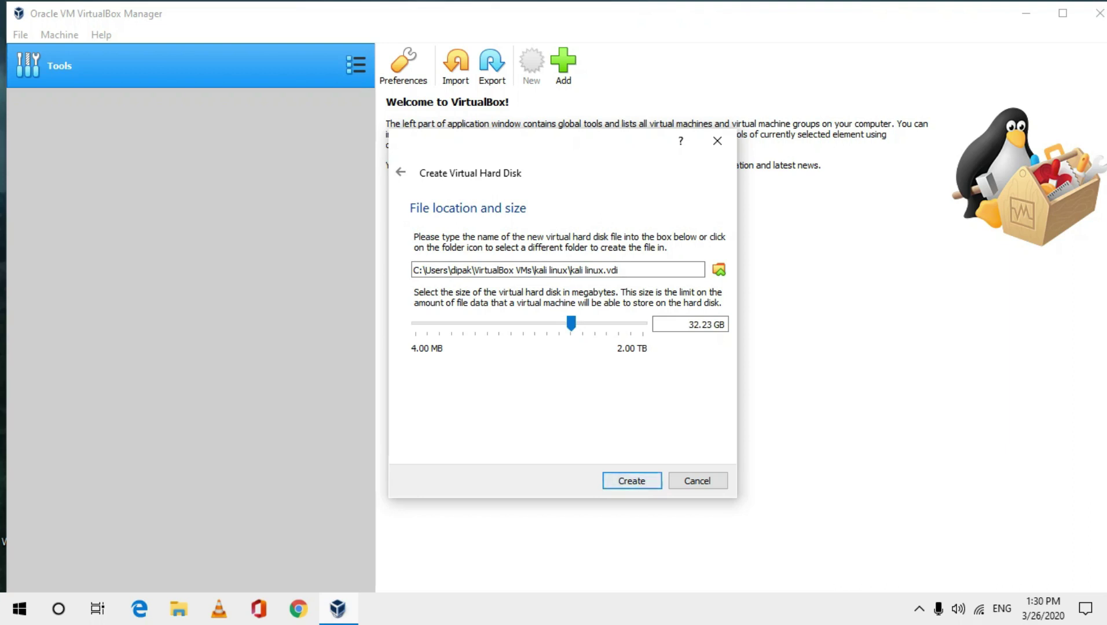
{"action": "left_click", "coordinate": [631, 481]}
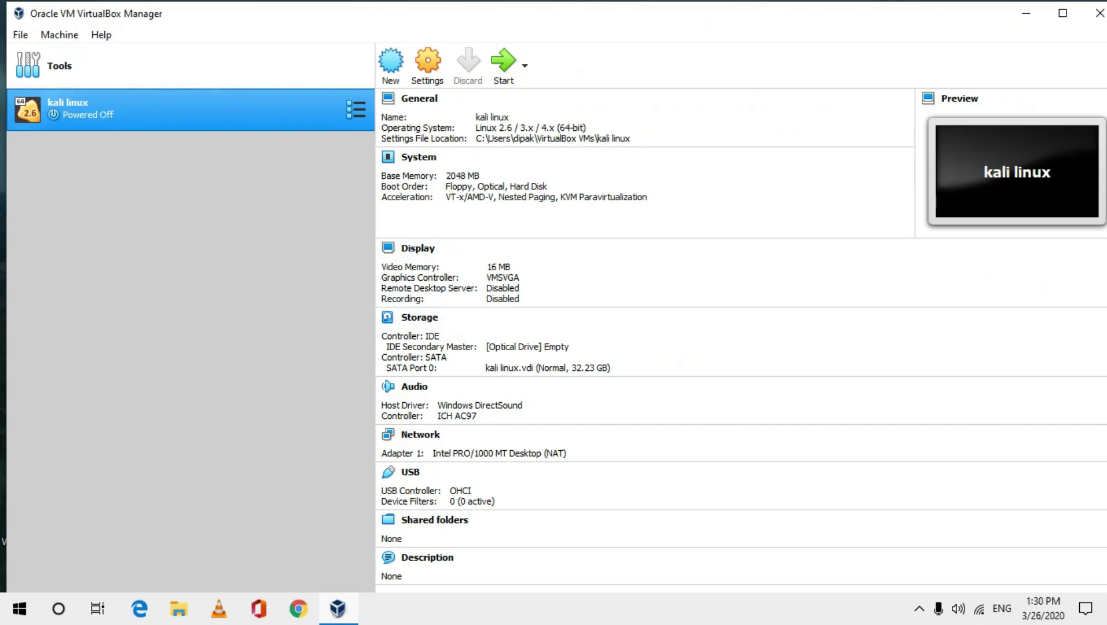
In the VM's General > Advanced settings, set Shared Clipboard and Drag'n'Drop to Bidirectional.
{"action": "left_click", "coordinate": [428, 64]}
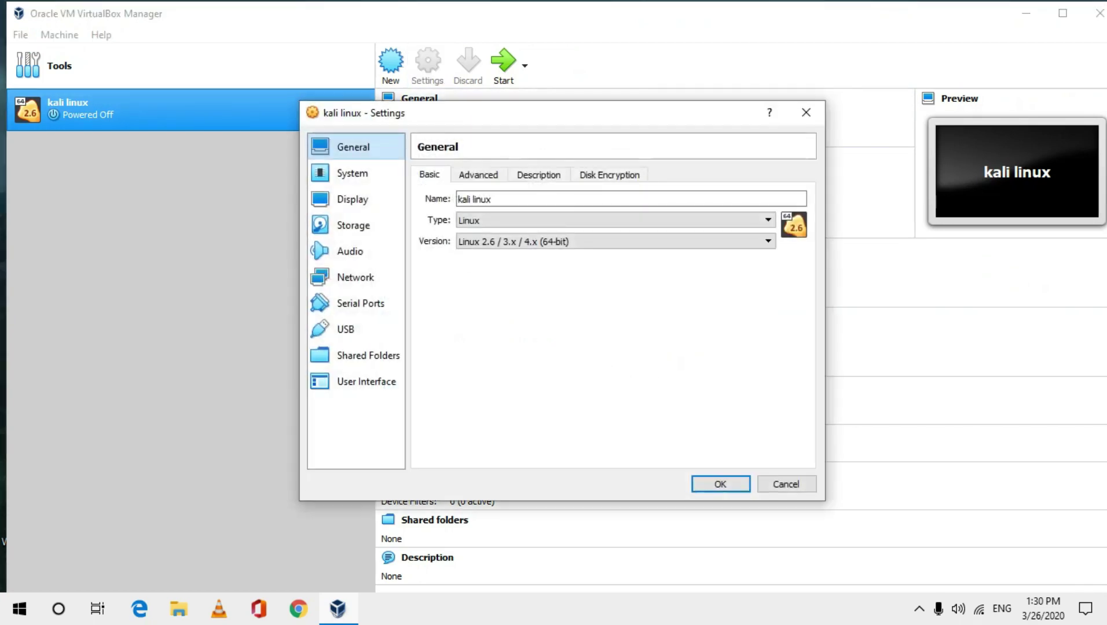
{"action": "left_click", "coordinate": [463, 174]}
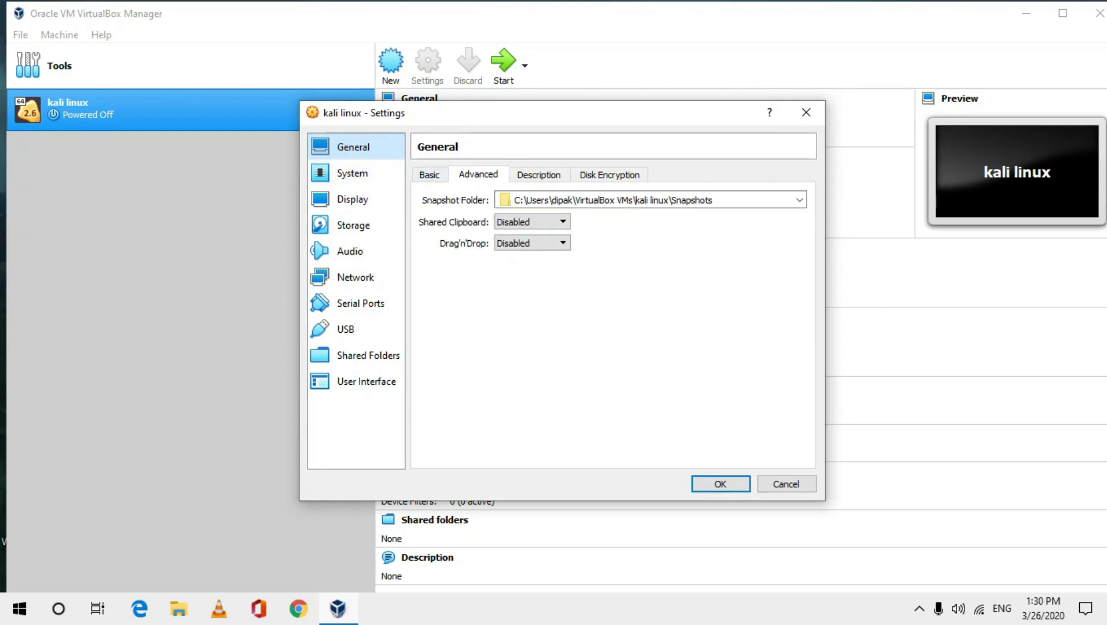
{"action": "left_click", "coordinate": [532, 222]}
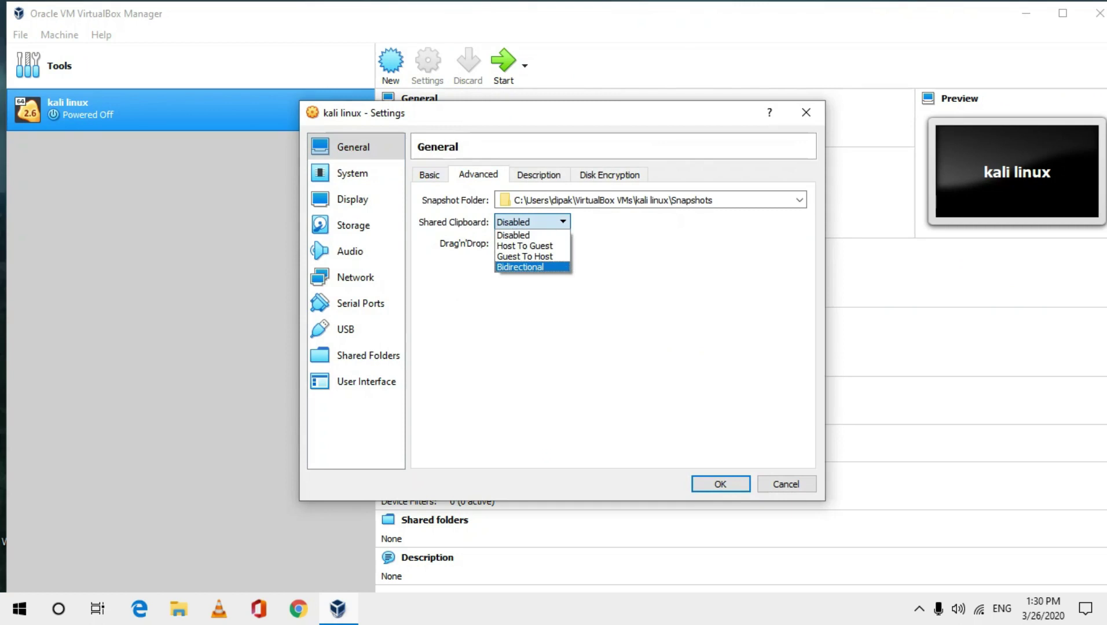
{"action": "left_click", "coordinate": [520, 267]}
{"action": "left_click", "coordinate": [531, 243]}
{"action": "left_click", "coordinate": [515, 256]}
{"action": "key", "text": "Down"}
{"action": "key", "text": "Down"}
{"action": "key", "text": "Down"}
{"action": "key", "text": "ctrl+Tab"}
{"action": "key", "text": "ctrl+Tab"}
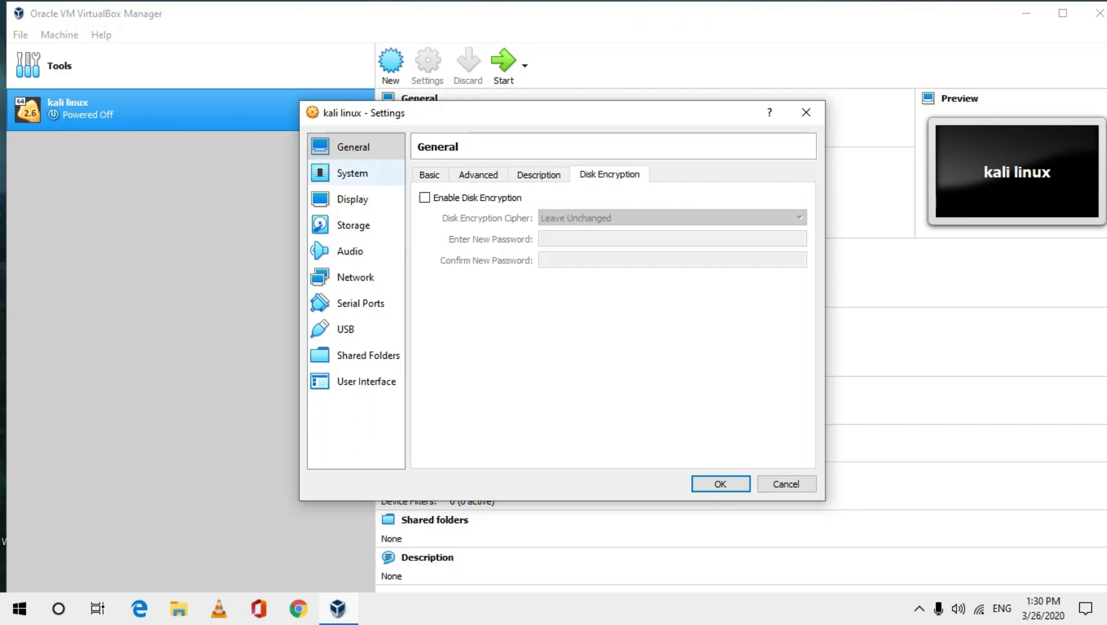
Turn on Enable 3D Acceleration in the Display settings.
{"action": "left_click", "coordinate": [352, 199]}
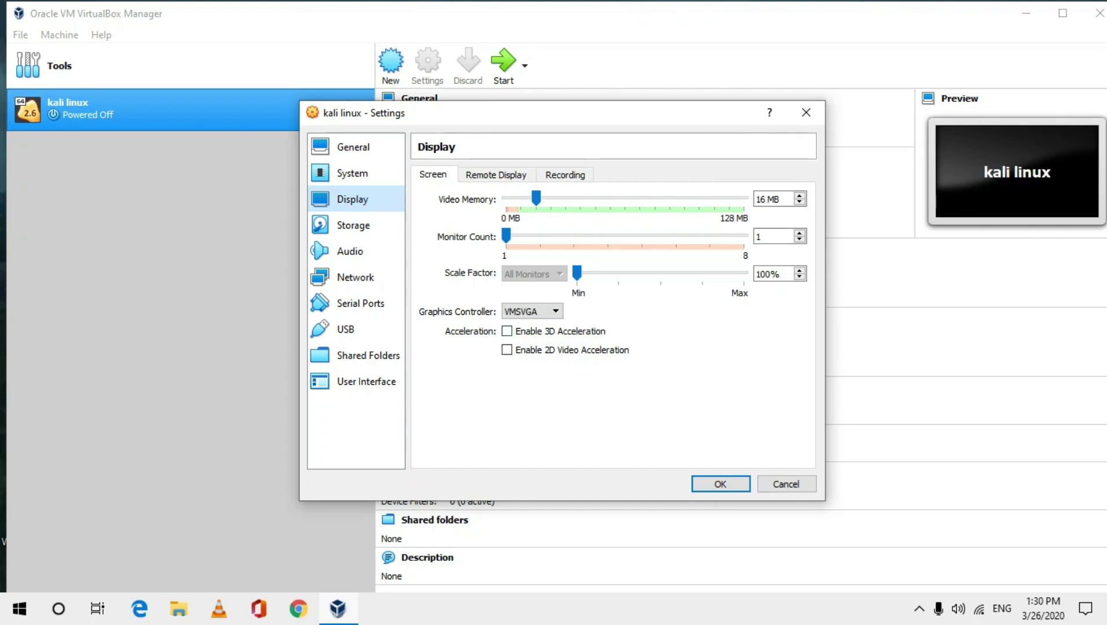
{"action": "left_click", "coordinate": [507, 331]}
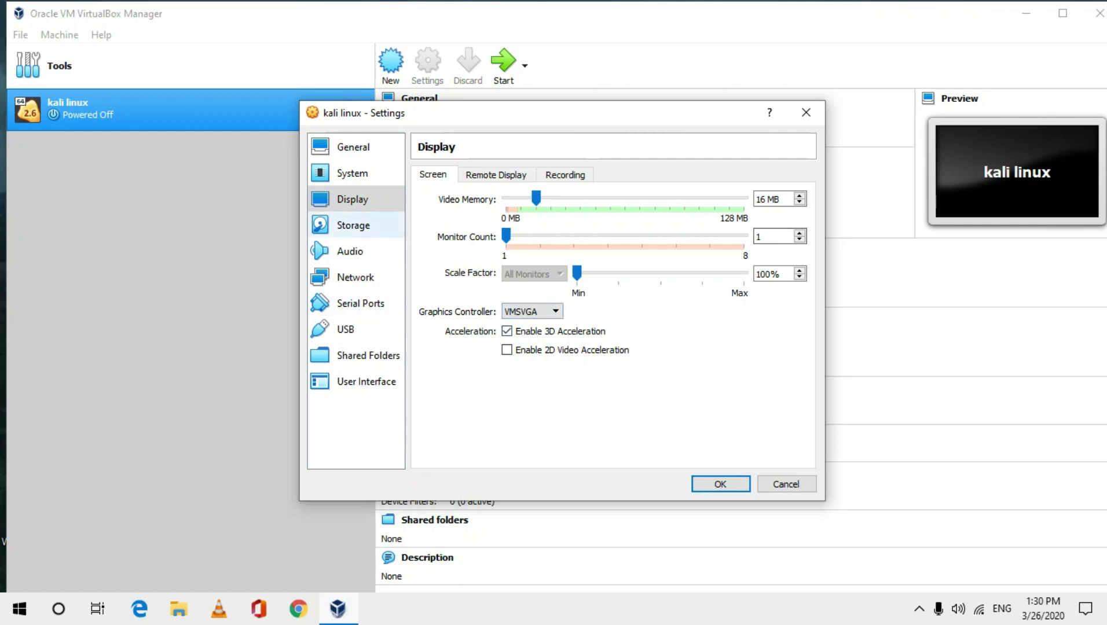
{"action": "left_click", "coordinate": [353, 225]}
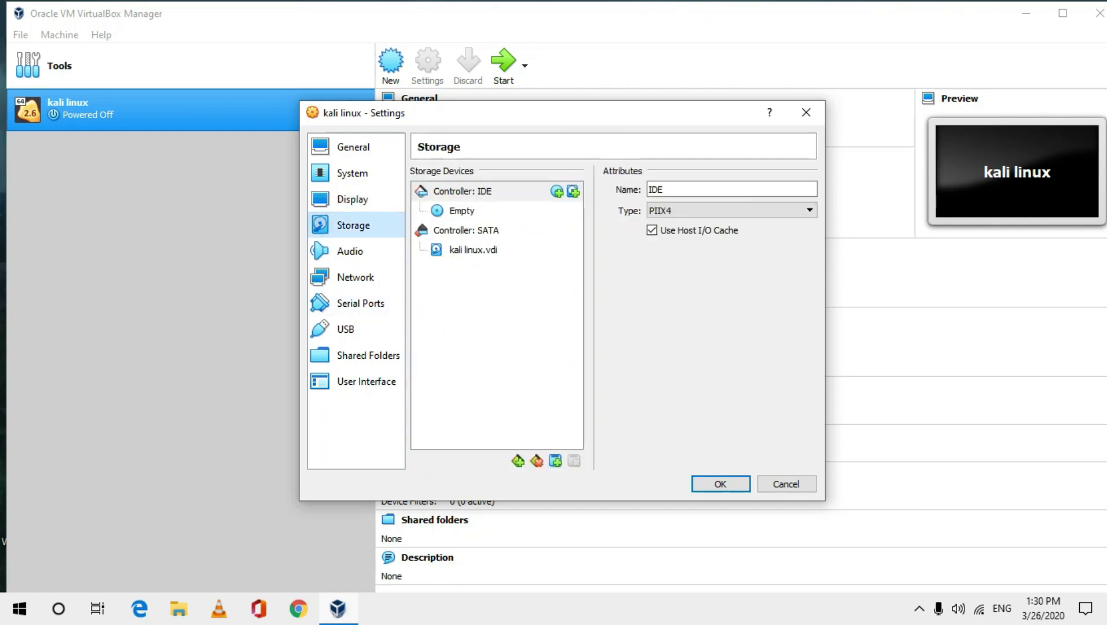
Choose a virtual optical disk file for the empty IDE drive and browse to E:\My Softwares.
{"action": "left_click", "coordinate": [462, 211]}
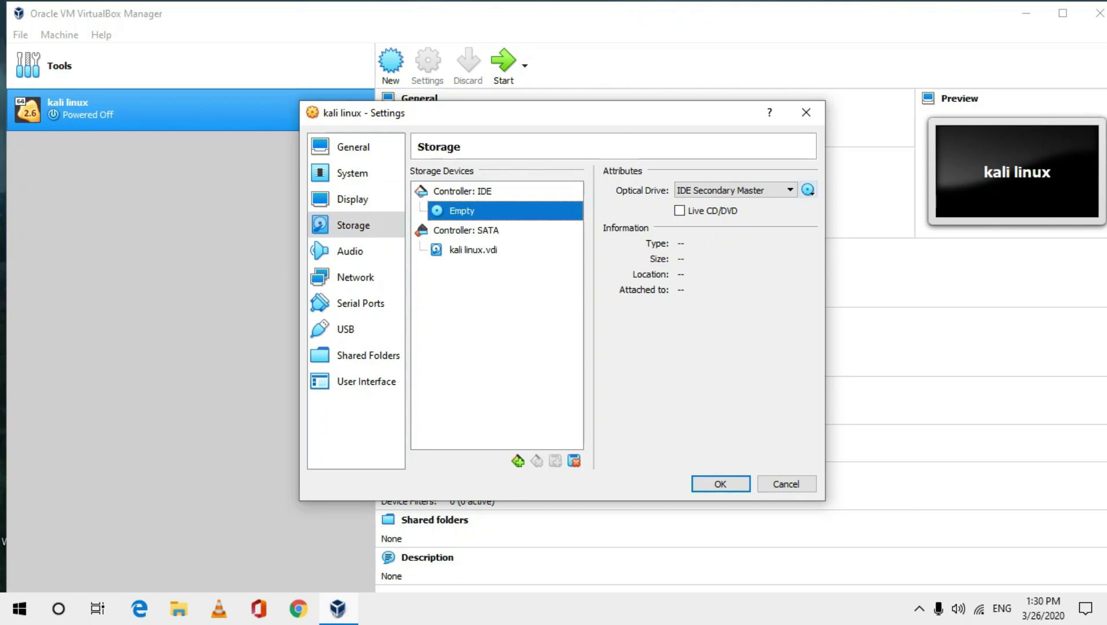
{"action": "left_click", "coordinate": [809, 190]}
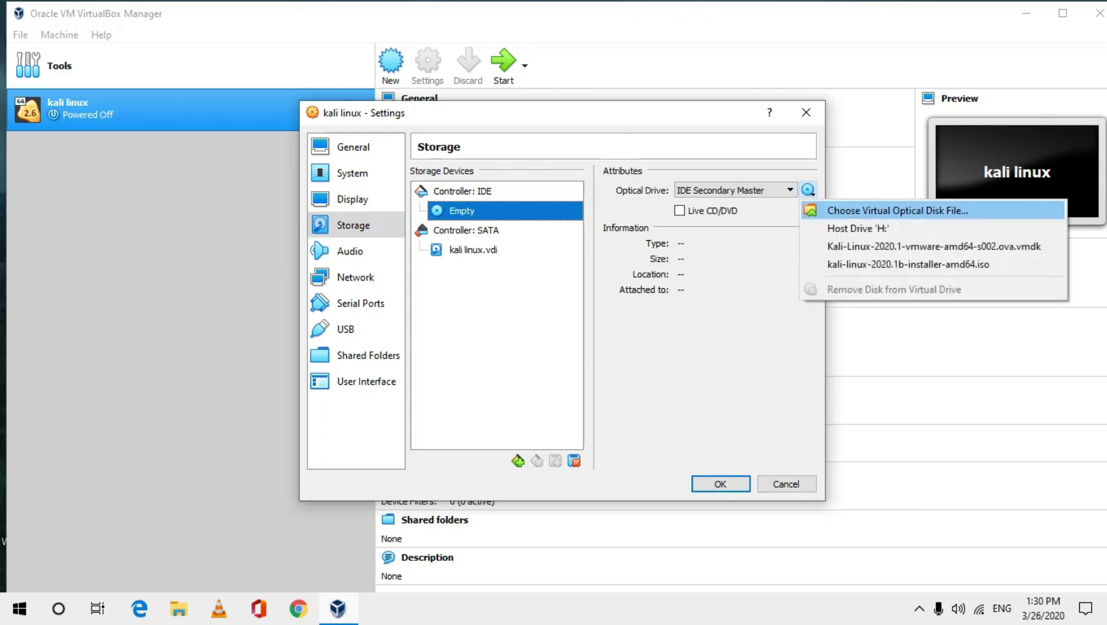
{"action": "left_click", "coordinate": [898, 210]}
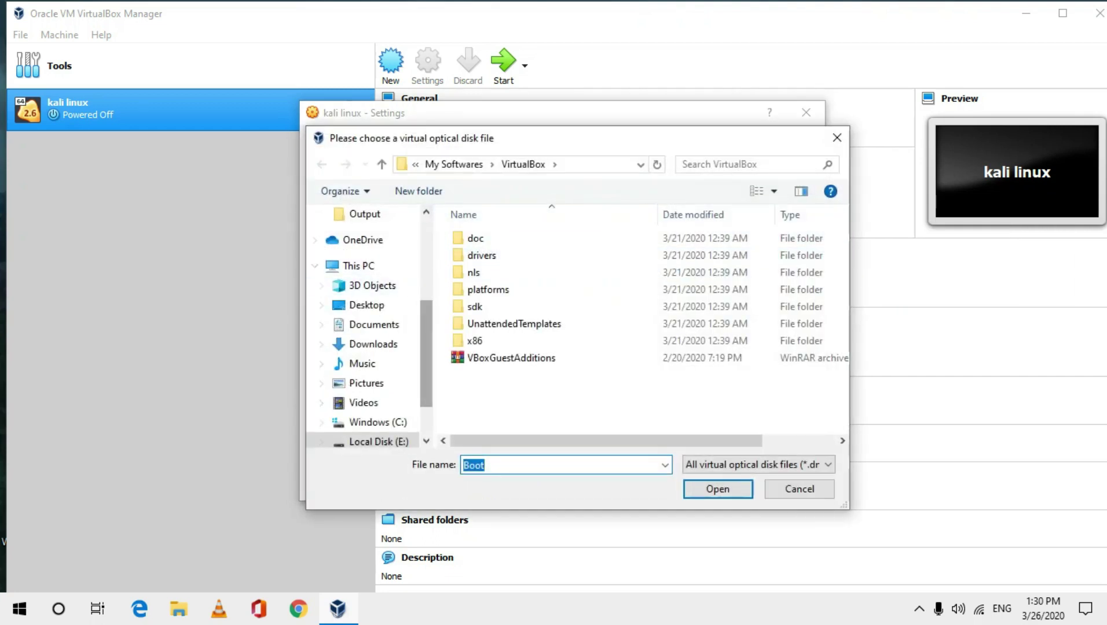
{"action": "scroll", "coordinate": [371, 396], "scroll_direction": "down", "scroll_amount": 1}
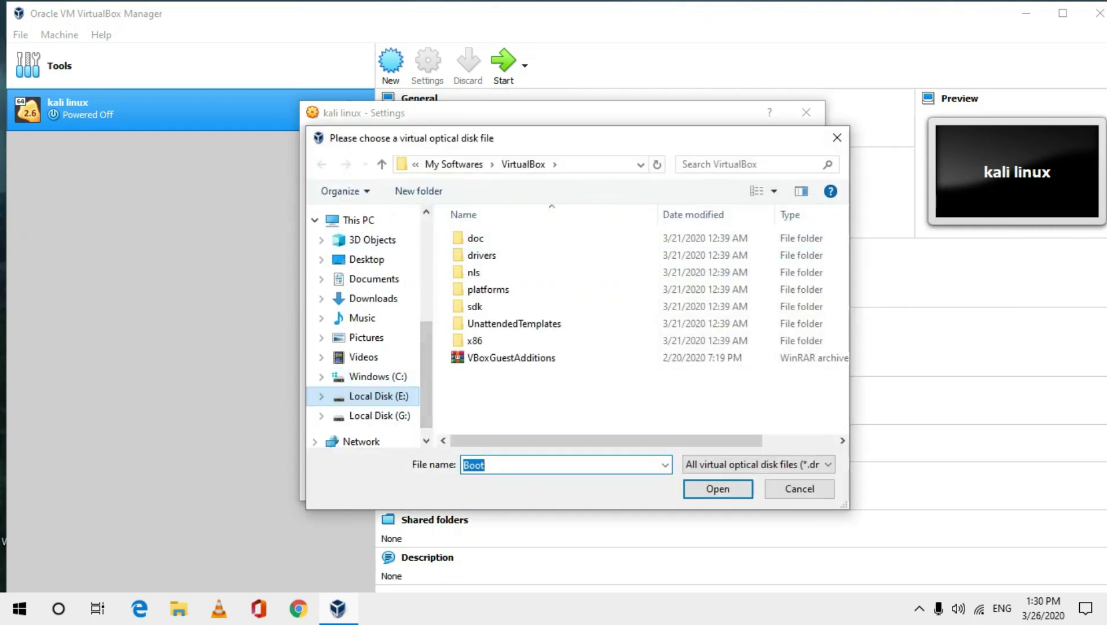
{"action": "left_click", "coordinate": [371, 396]}
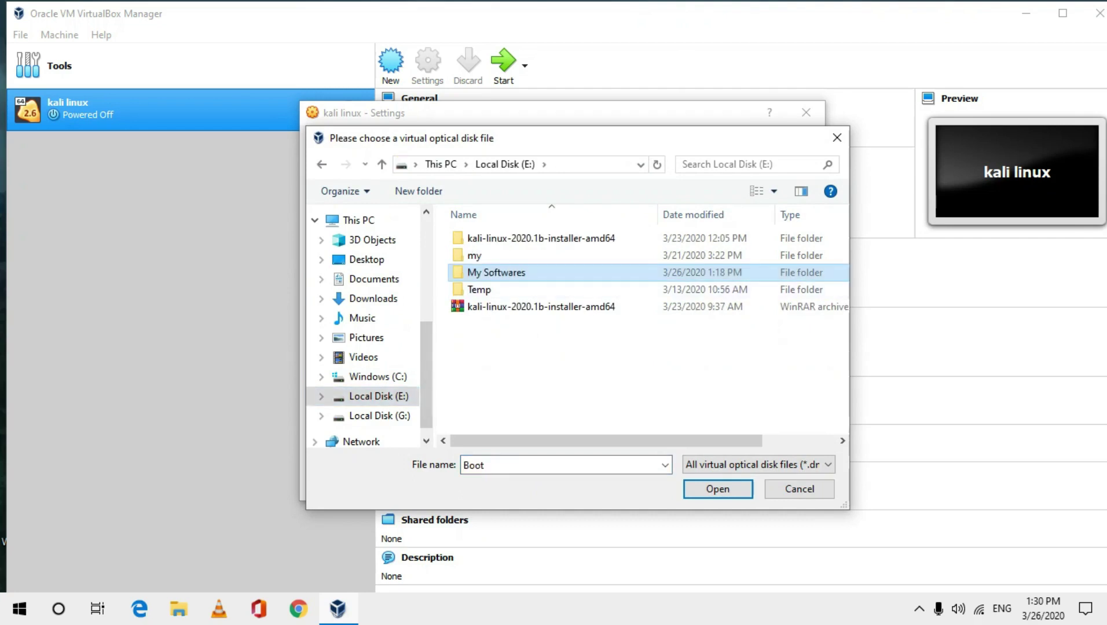
{"action": "double_click", "coordinate": [496, 272]}
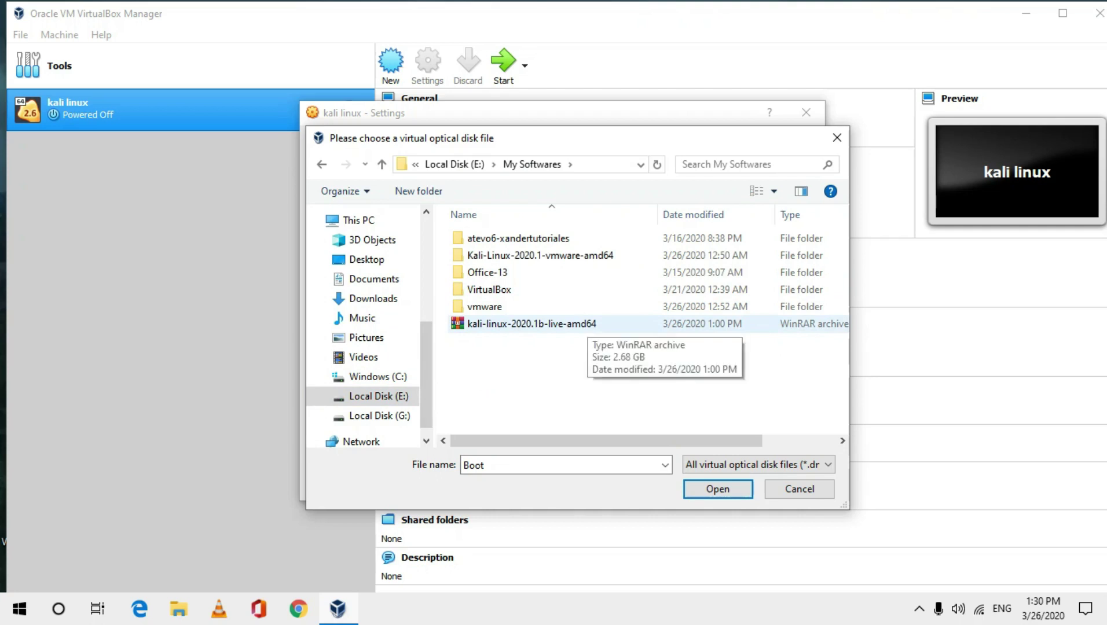
Verify the Kali file is an .iso and attach kali-linux-2020.1b-live-amd64 to the optical drive.
{"action": "right_click", "coordinate": [605, 328]}
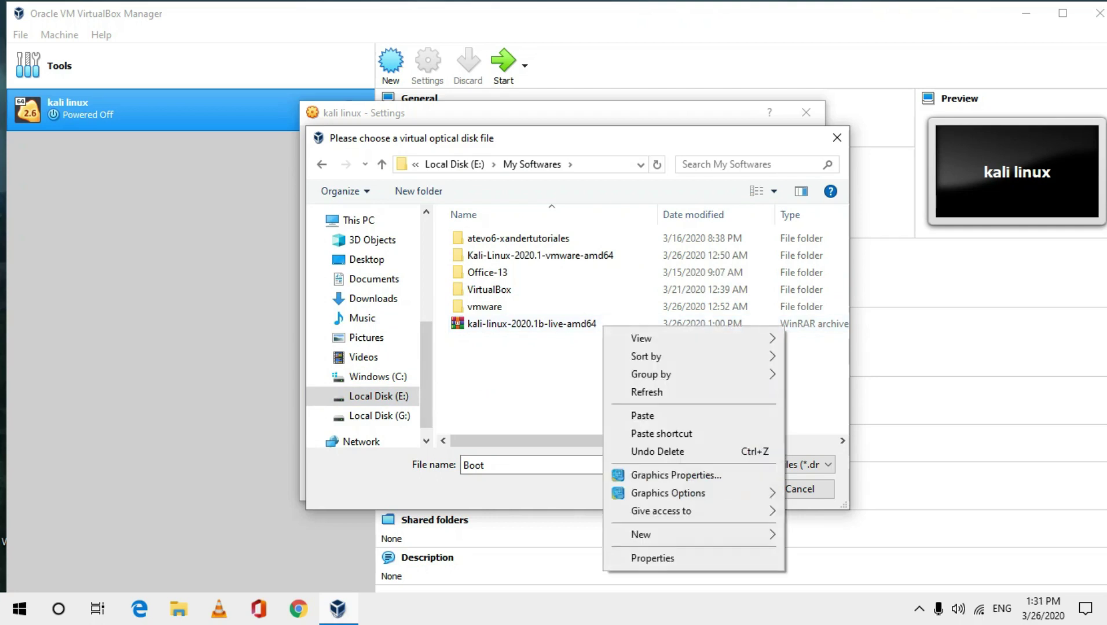
{"action": "left_click", "coordinate": [652, 558]}
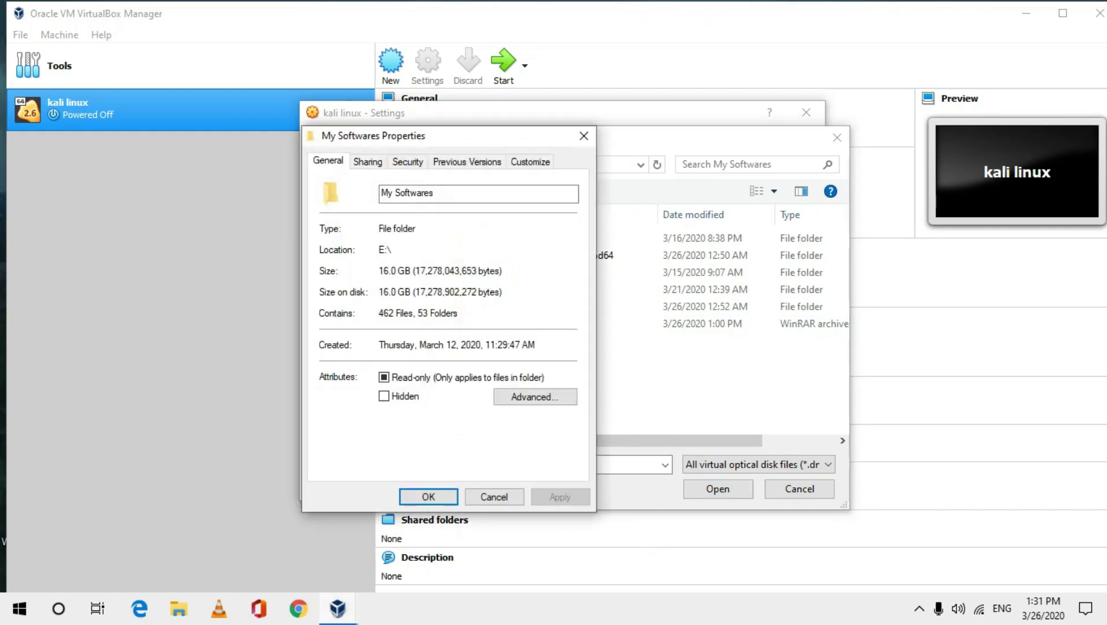
{"action": "left_click", "coordinate": [583, 135]}
{"action": "left_click", "coordinate": [571, 324]}
{"action": "right_click", "coordinate": [572, 323]}
{"action": "left_click", "coordinate": [623, 579]}
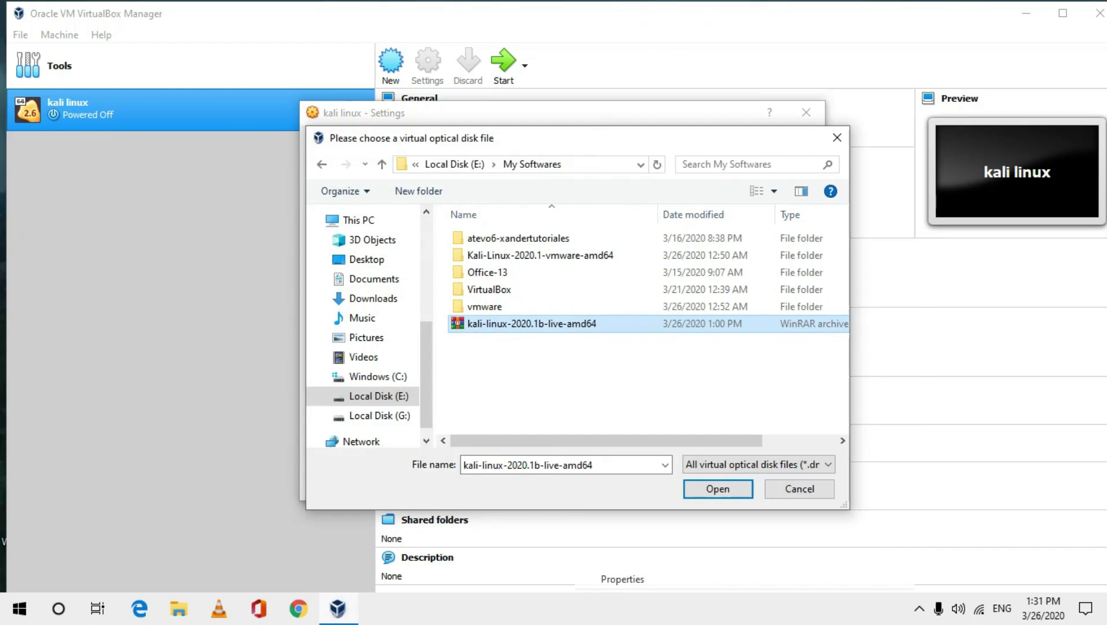
{"action": "double_click", "coordinate": [728, 281]}
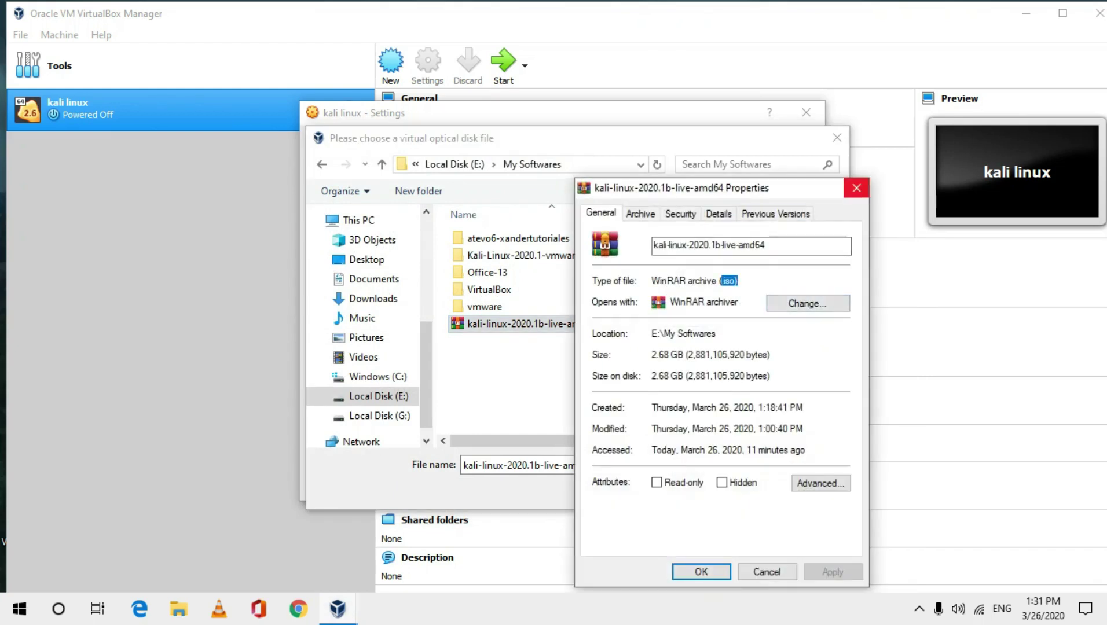
{"action": "left_click", "coordinate": [856, 188]}
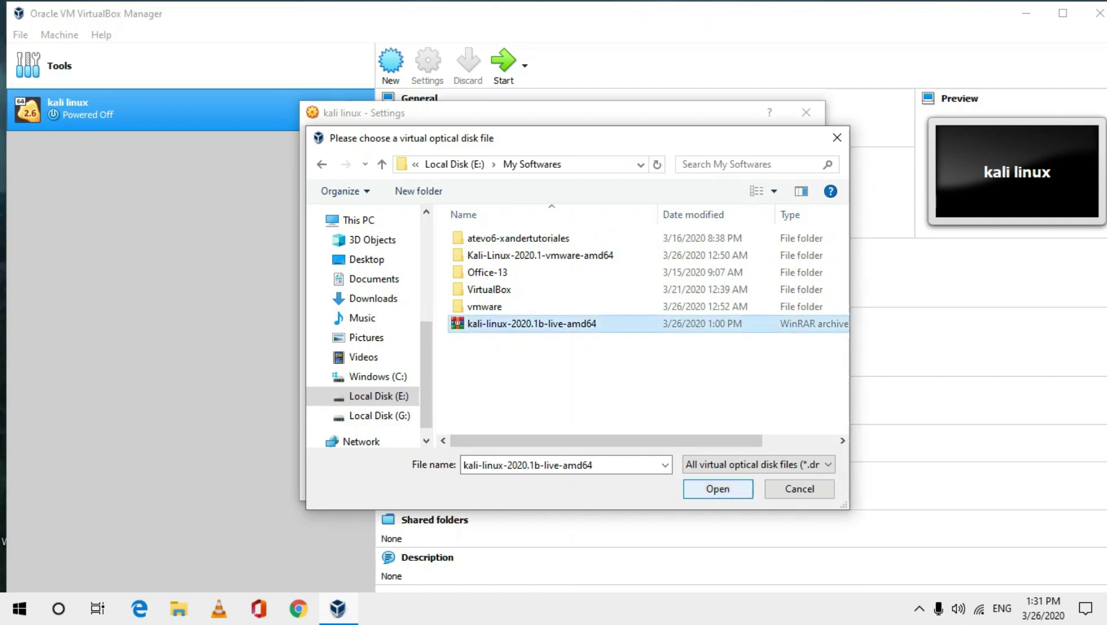
{"action": "key", "text": "Return"}
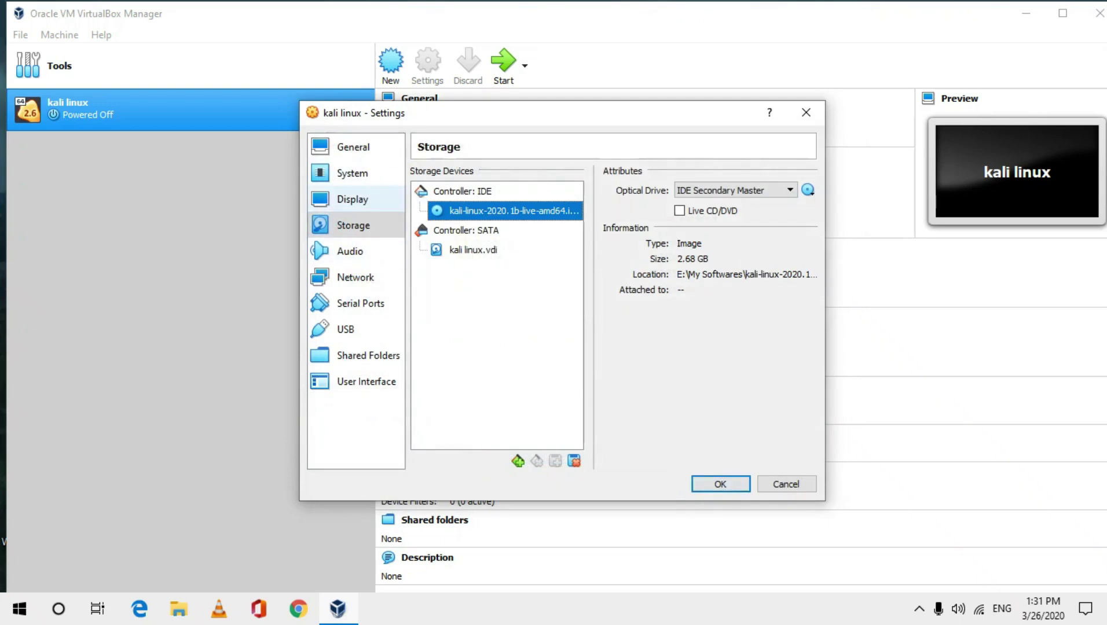
Review the Network, Audio, Serial Ports, USB and Display settings pages.
{"action": "left_click", "coordinate": [355, 278]}
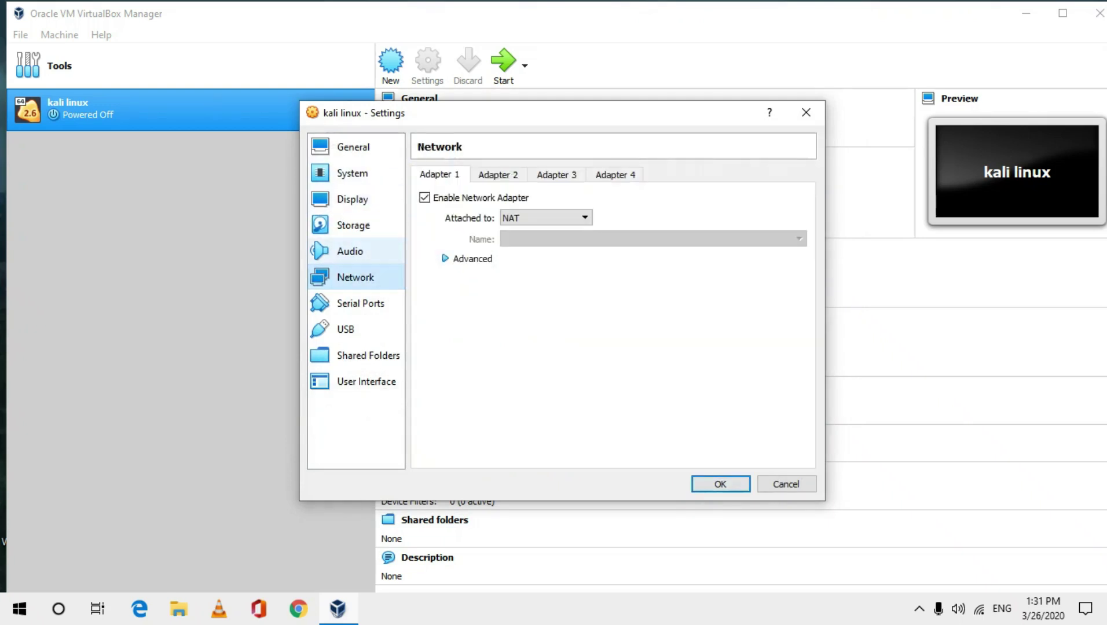
{"action": "left_click", "coordinate": [350, 251]}
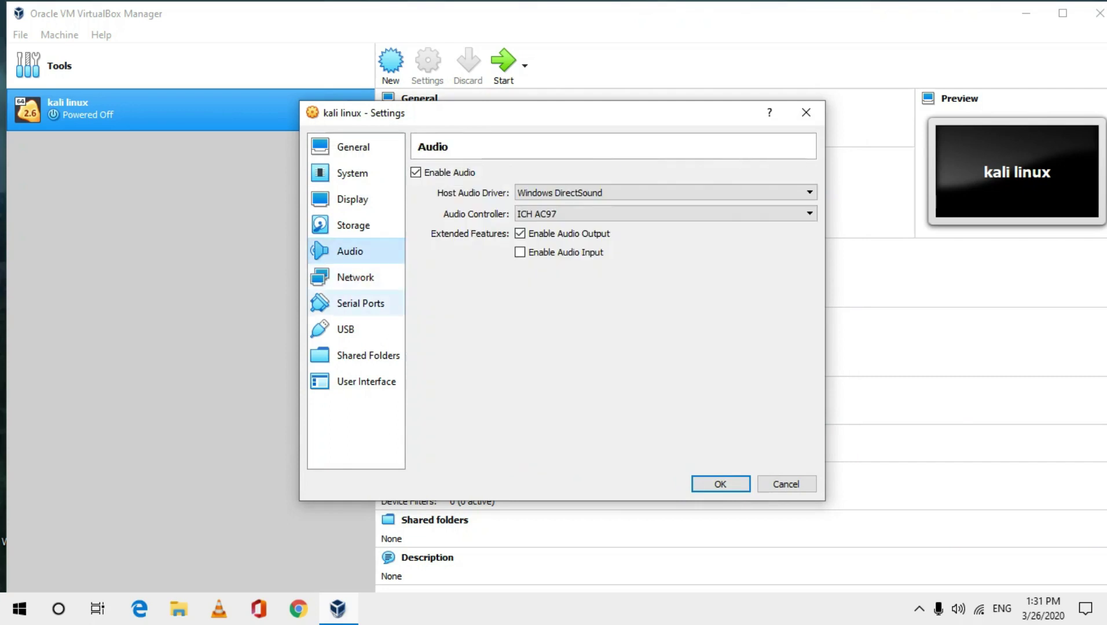
{"action": "left_click", "coordinate": [361, 303]}
{"action": "left_click", "coordinate": [345, 330]}
{"action": "left_click", "coordinate": [349, 251]}
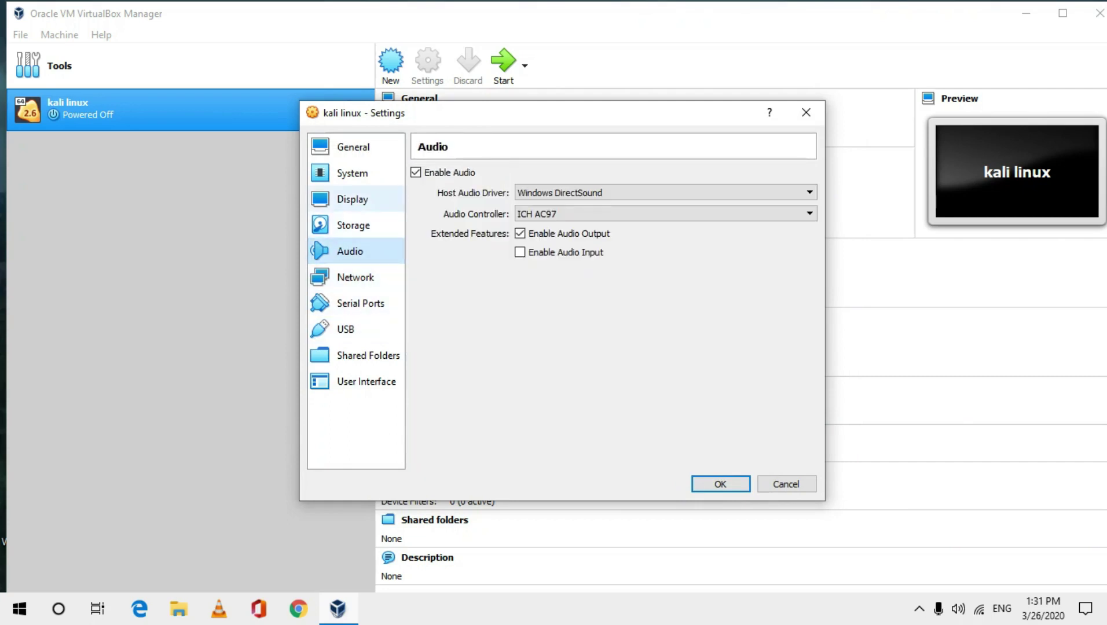
{"action": "left_click", "coordinate": [352, 199]}
Set the System boot order to Optical, Hard Disk, Floppy and save the settings.
{"action": "left_click", "coordinate": [353, 173]}
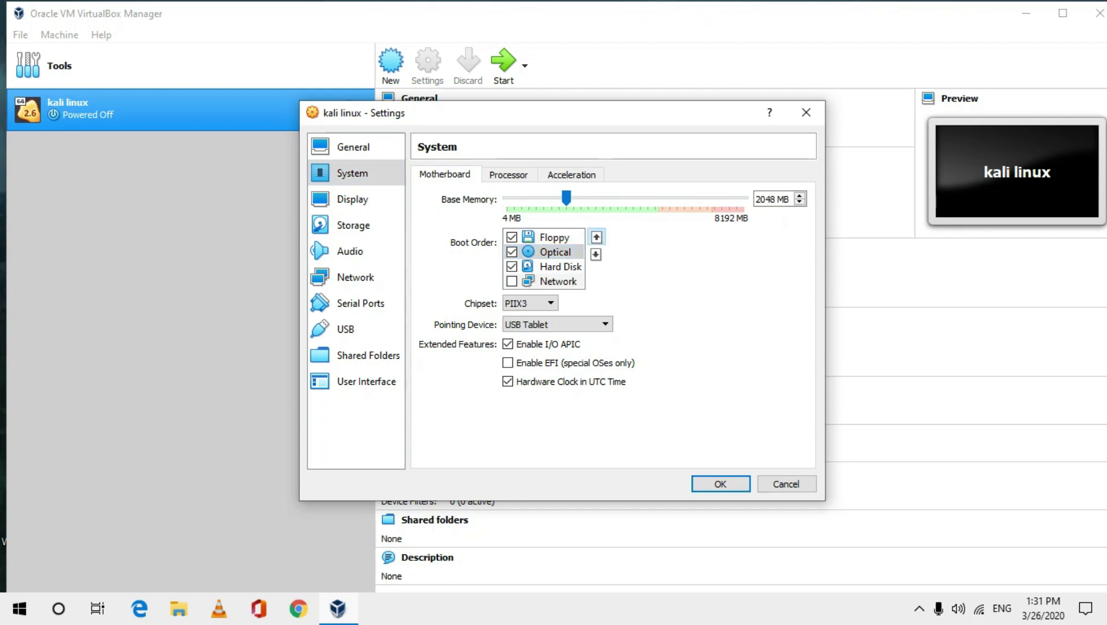
{"action": "left_click", "coordinate": [595, 237]}
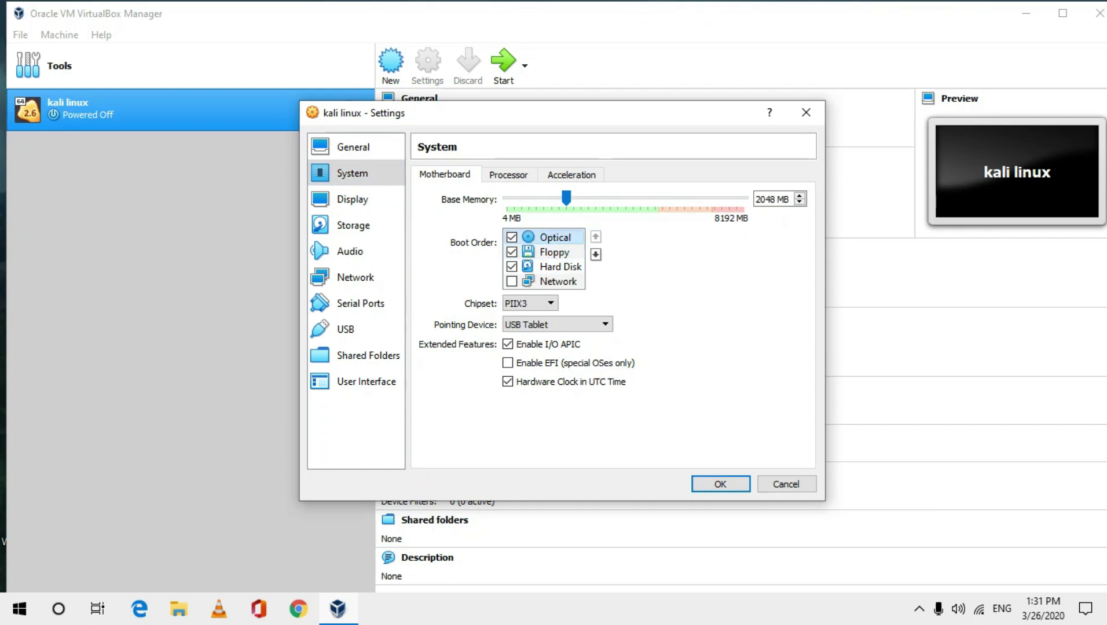
{"action": "left_click", "coordinate": [555, 252]}
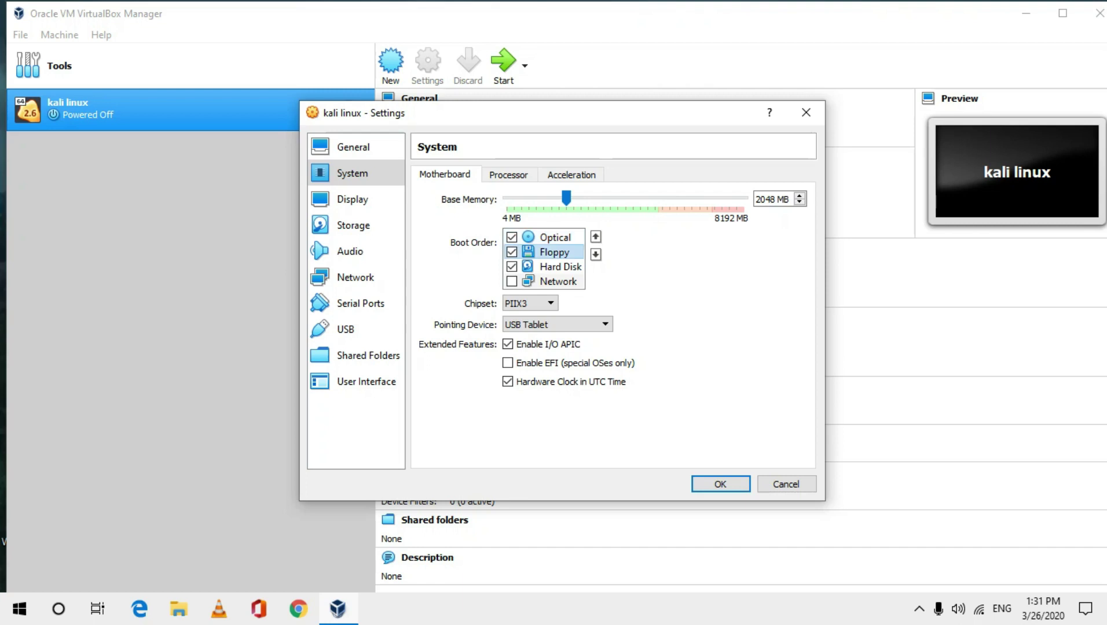
{"action": "left_click", "coordinate": [596, 254]}
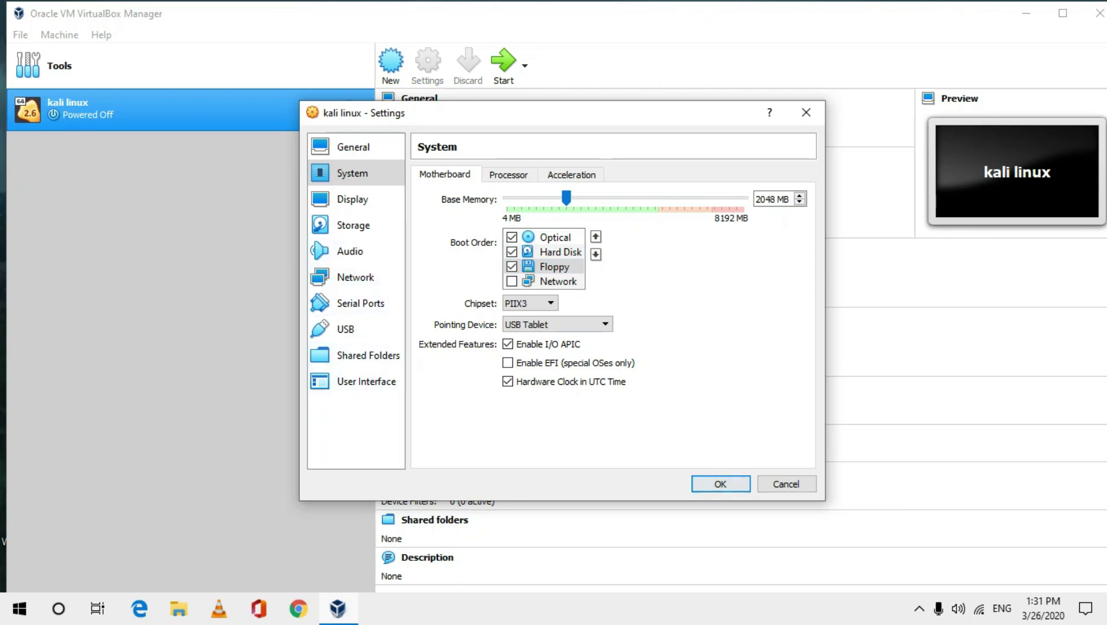
{"action": "left_click", "coordinate": [720, 484]}
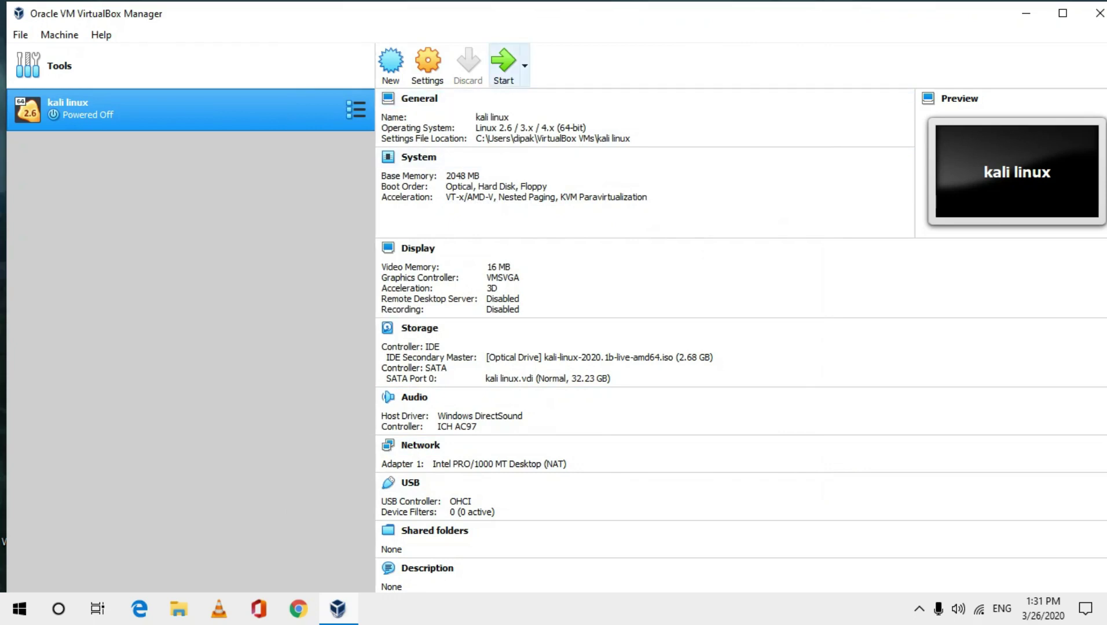
Start the kali linux VM, maximize its window, and boot the Graphical install entry.
{"action": "left_click", "coordinate": [503, 60]}
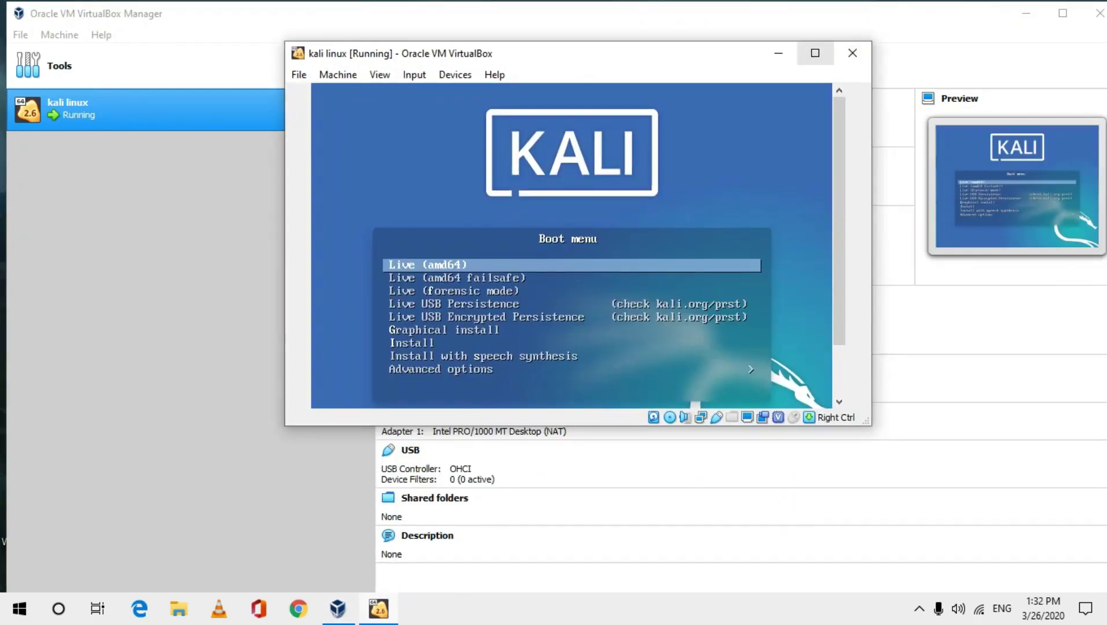
{"action": "left_click", "coordinate": [815, 53]}
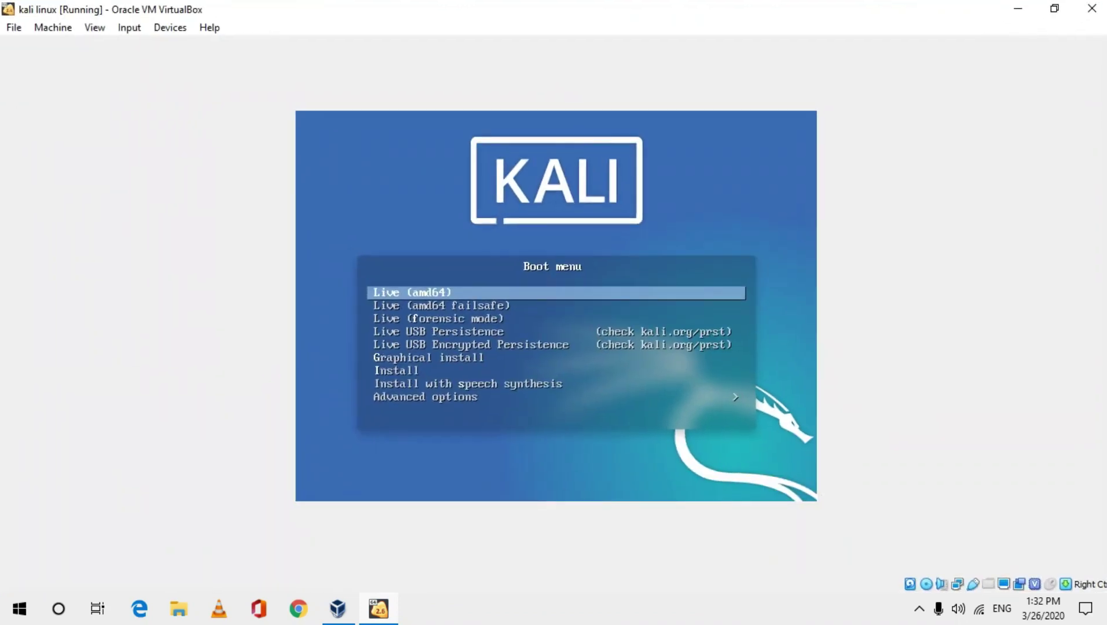
{"action": "key", "text": "Down"}
{"action": "key", "text": "Up"}
{"action": "key", "text": "Down"}
{"action": "key", "text": "Down"}
{"action": "key", "text": "Down"}
{"action": "key", "text": "Down"}
{"action": "key", "text": "Down"}
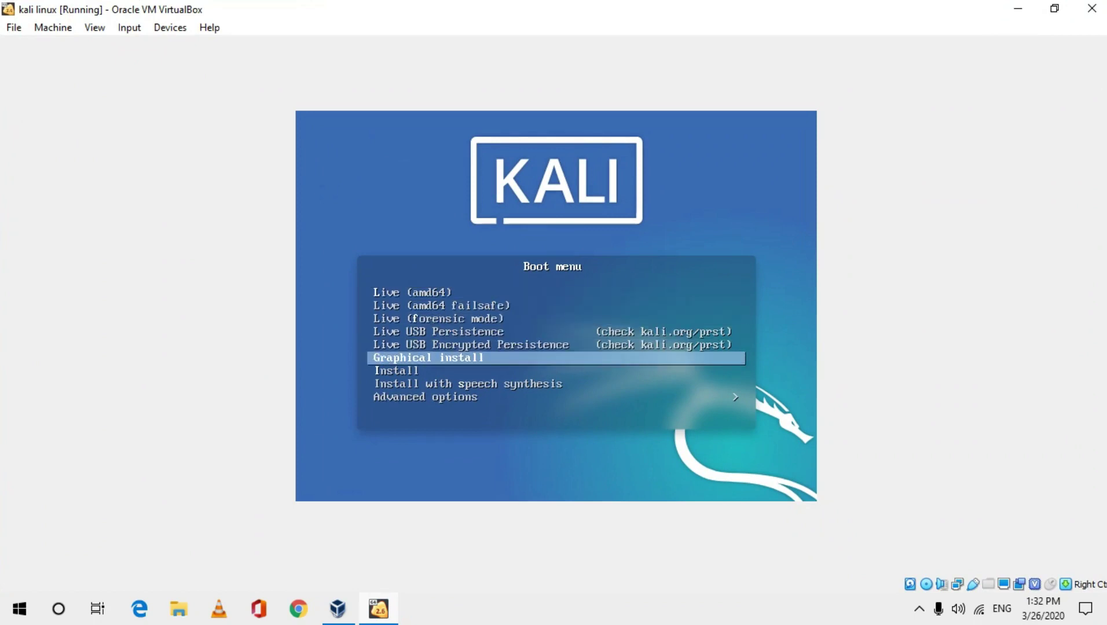
{"action": "key", "text": "Down"}
{"action": "key", "text": "Up"}
{"action": "key", "text": "Return"}
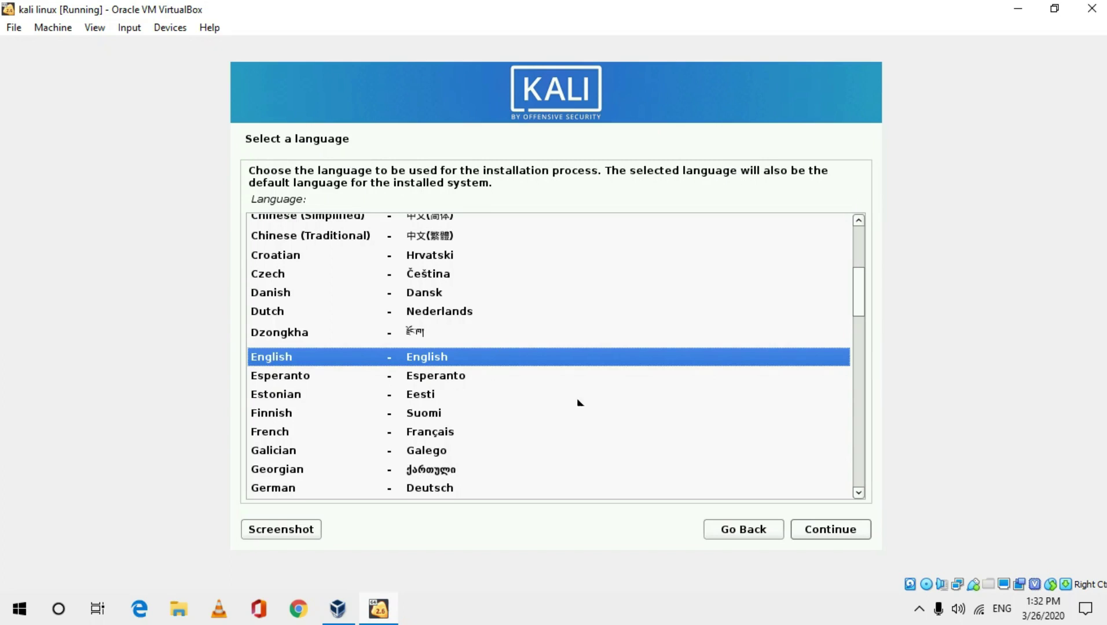
Keep English, choose India as the location, and accept the American English keymap.
{"action": "left_click", "coordinate": [840, 532]}
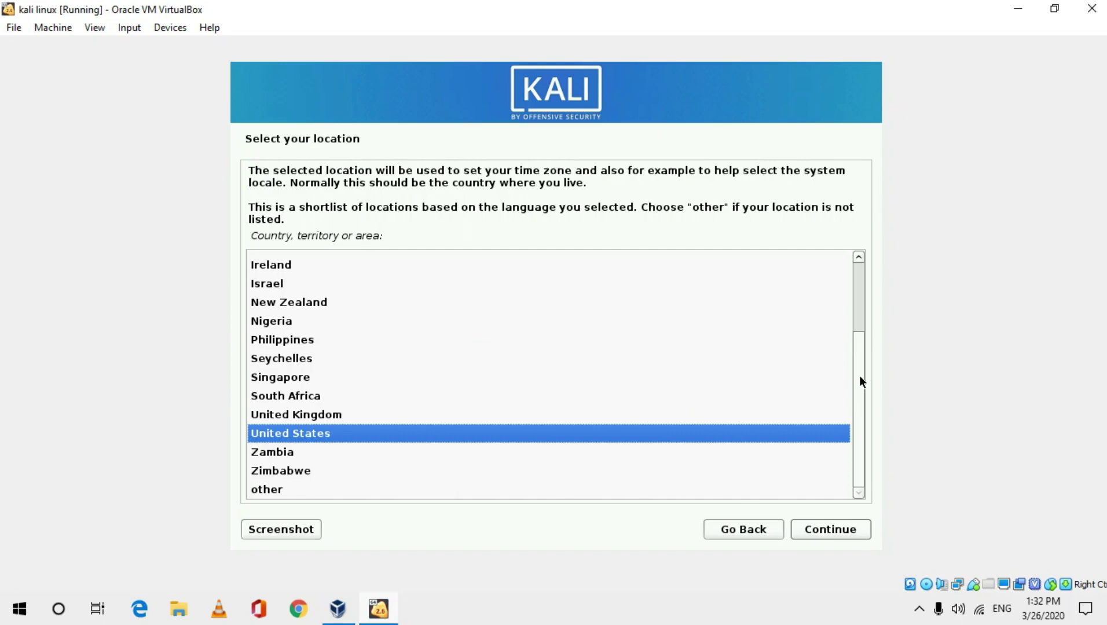
{"action": "scroll", "coordinate": [859, 370], "scroll_direction": "up", "scroll_amount": 2}
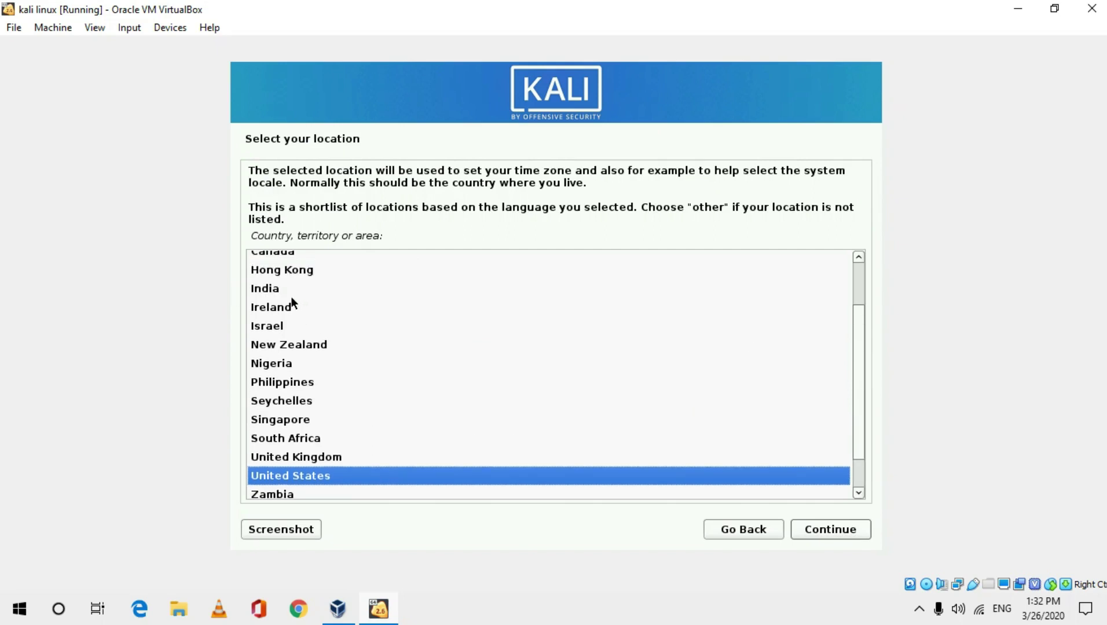
{"action": "left_click", "coordinate": [275, 289]}
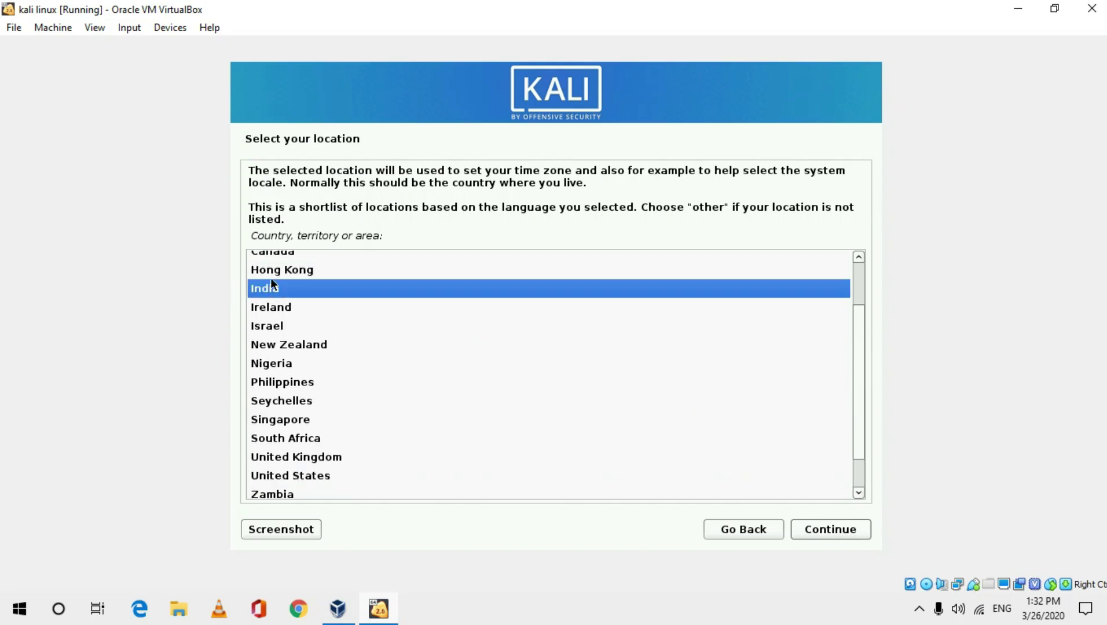
{"action": "left_click", "coordinate": [820, 536]}
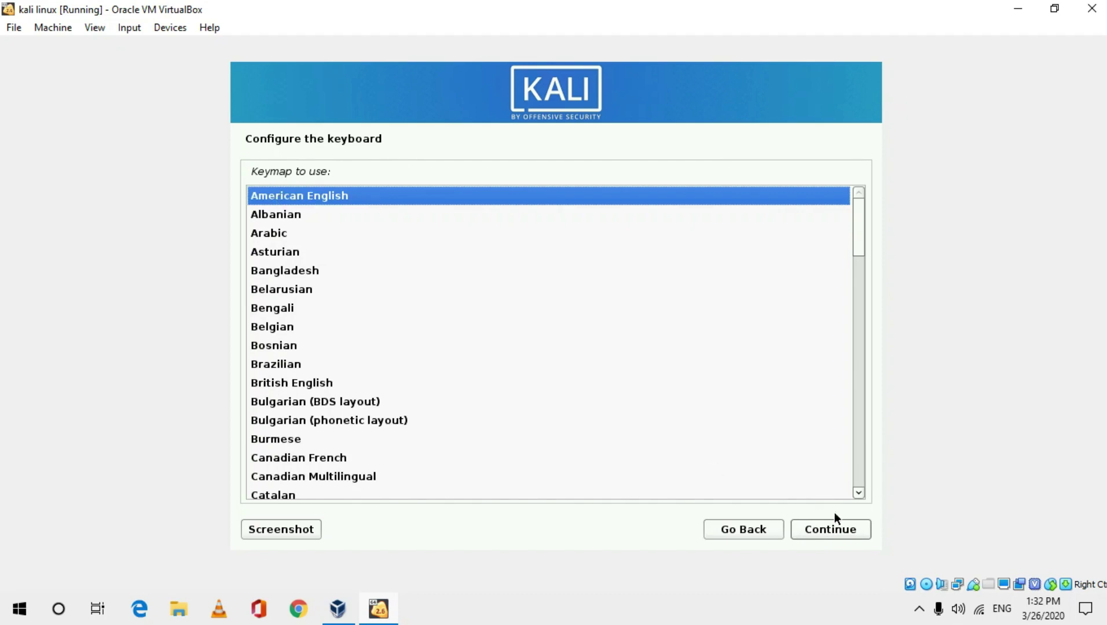
{"action": "left_click", "coordinate": [836, 530]}
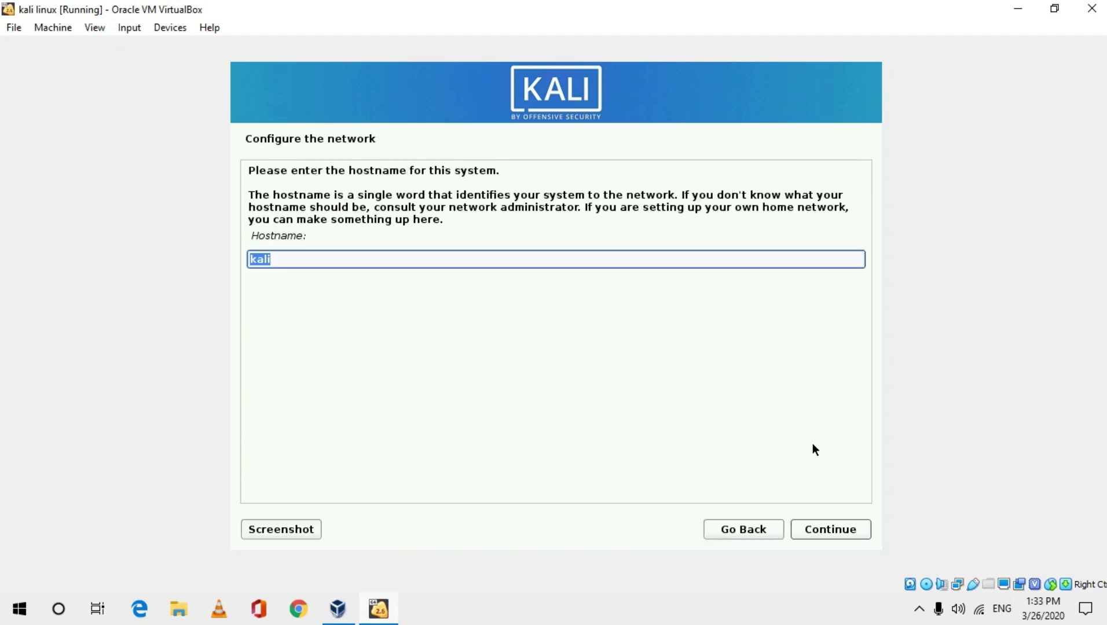
Keep hostname 'kali', leave the domain name empty, and enter the new user's full name.
{"action": "left_click", "coordinate": [380, 261]}
{"action": "left_click", "coordinate": [827, 538]}
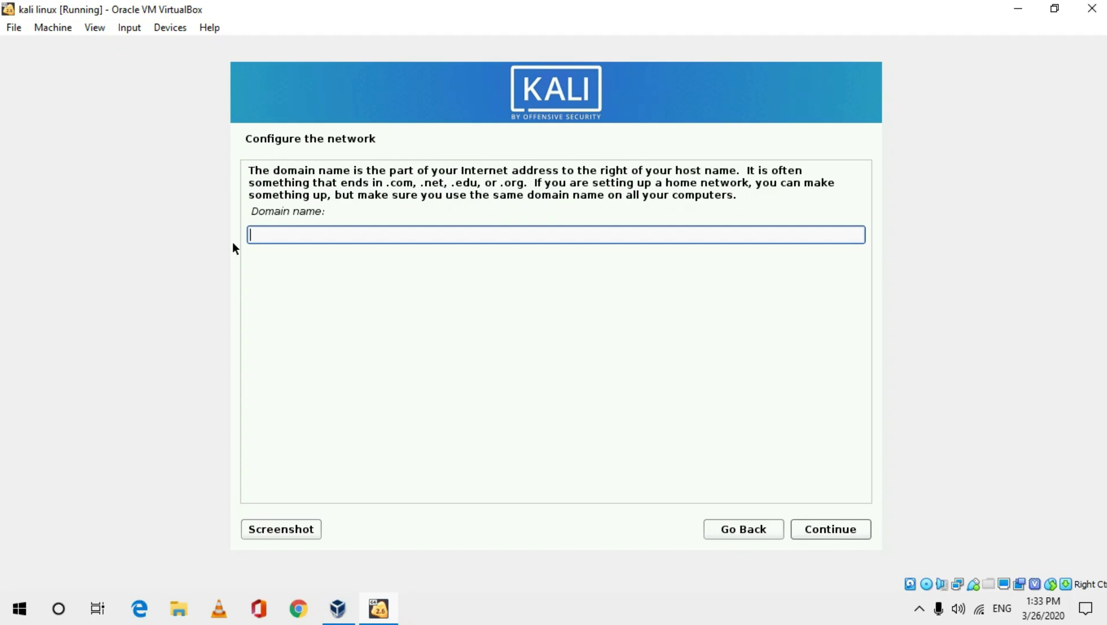
{"action": "left_click", "coordinate": [827, 537]}
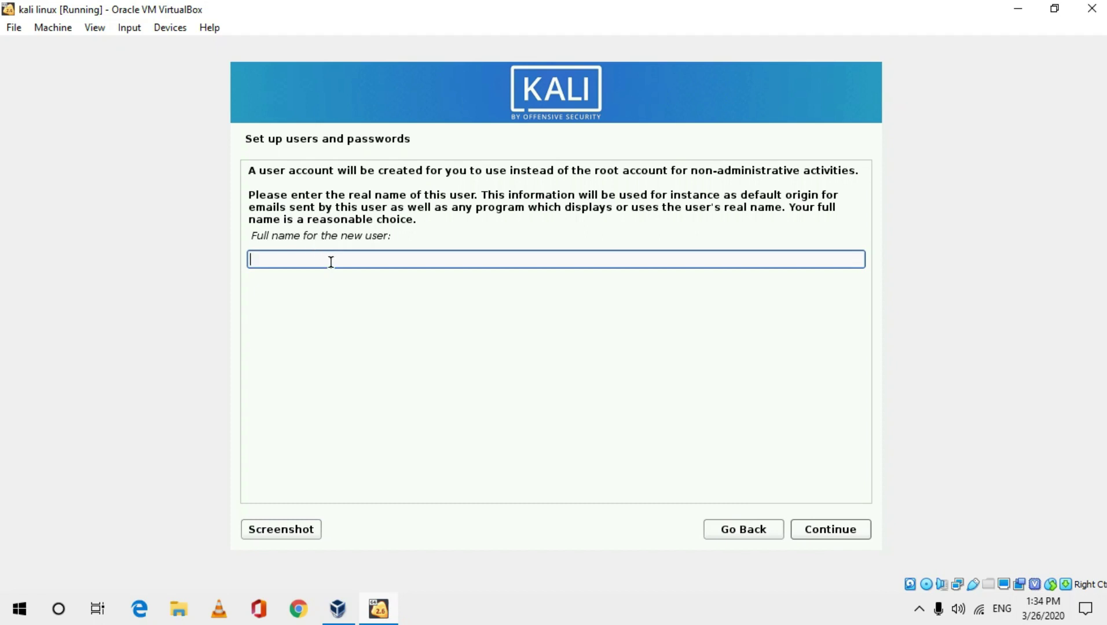
{"action": "type", "text": "dipaK BHAGAT"}
{"action": "key", "text": "BackSpace"}
{"action": "key", "text": "BackSpace"}
{"action": "key", "text": "BackSpace"}
{"action": "key", "text": "BackSpace"}
{"action": "key", "text": "BackSpace"}
{"action": "key", "text": "BackSpace"}
{"action": "key", "text": "BackSpace"}
{"action": "key", "text": "BackSpace"}
{"action": "key", "text": "BackSpace"}
{"action": "key", "text": "BackSpace"}
{"action": "key", "text": "BackSpace"}
{"action": "key", "text": "BackSpace"}
{"action": "type", "text": "d"}
Set the username to 'dtech' and enter the account password twice.
{"action": "key", "text": "BackSpace"}
{"action": "type", "text": "dipak bhagat"}
{"action": "left_click", "coordinate": [820, 537]}
{"action": "left_click", "coordinate": [309, 234]}
{"action": "key", "text": "BackSpace"}
{"action": "key", "text": "BackSpace"}
{"action": "key", "text": "BackSpace"}
{"action": "key", "text": "BackSpace"}
{"action": "key", "text": "BackSpace"}
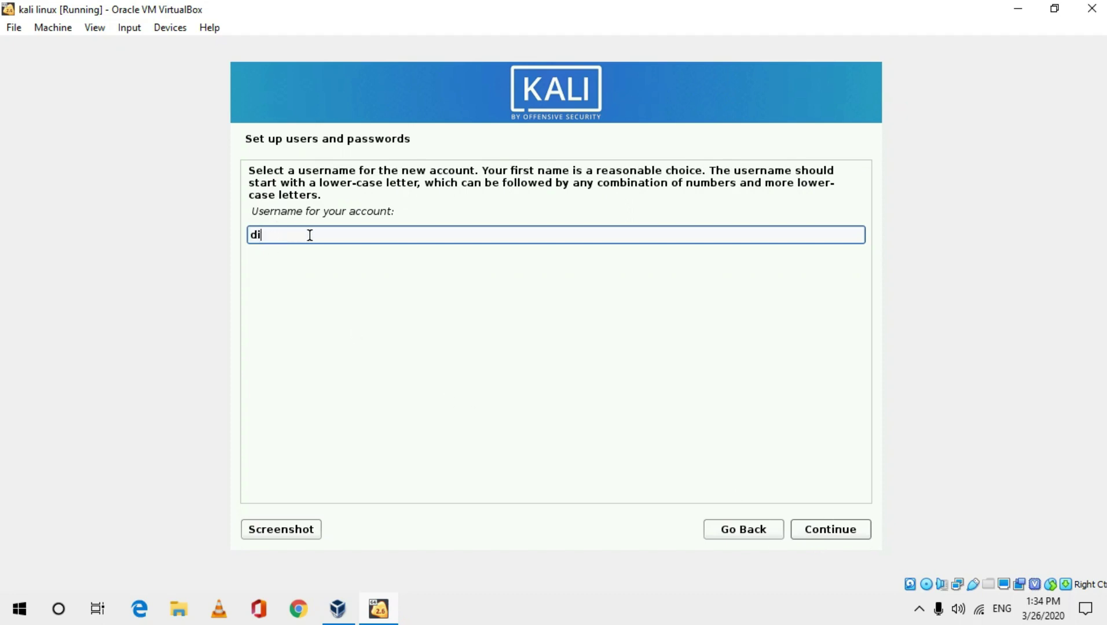
{"action": "type", "text": "dtech"}
{"action": "left_click", "coordinate": [831, 528]}
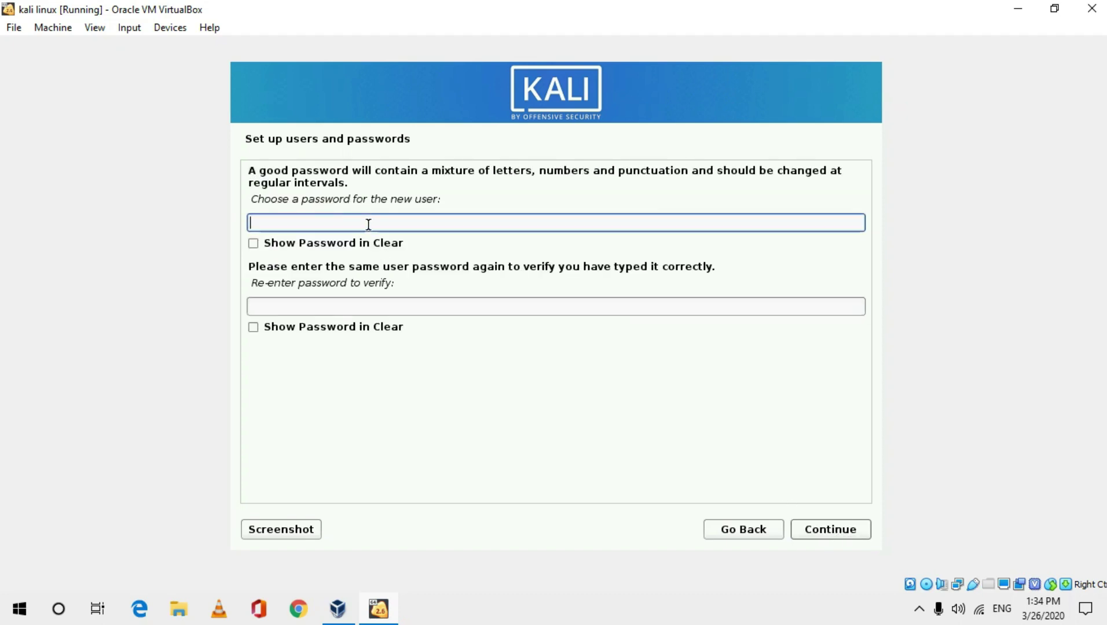
{"action": "type", "text": "*****"}
{"action": "key", "text": "Tab"}
{"action": "key", "text": "Tab"}
{"action": "type", "text": "*****"}
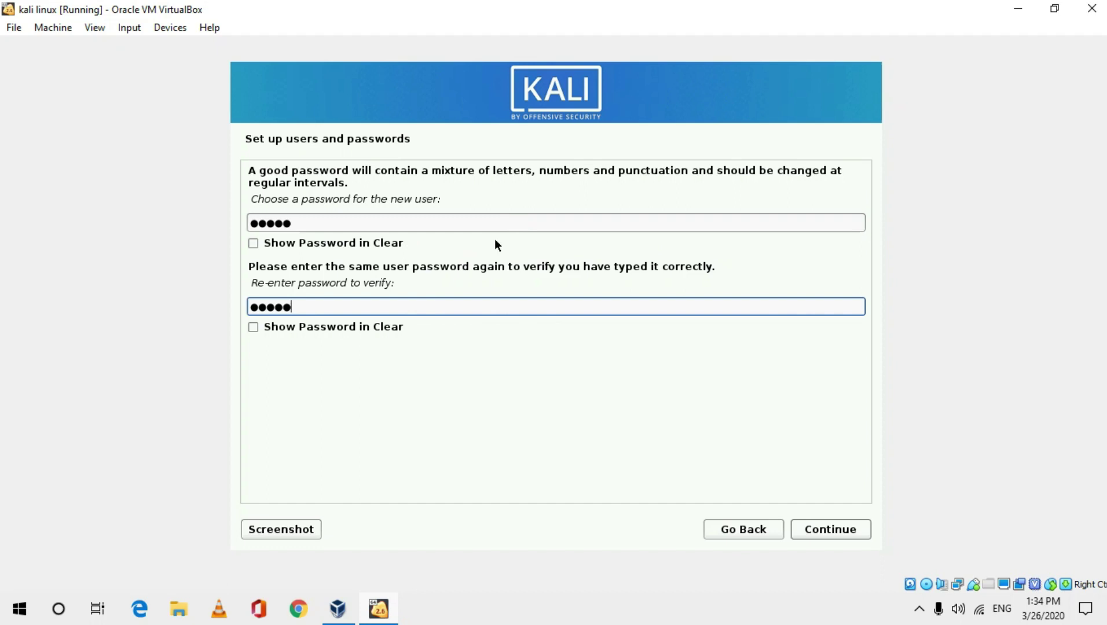
{"action": "left_click", "coordinate": [822, 529]}
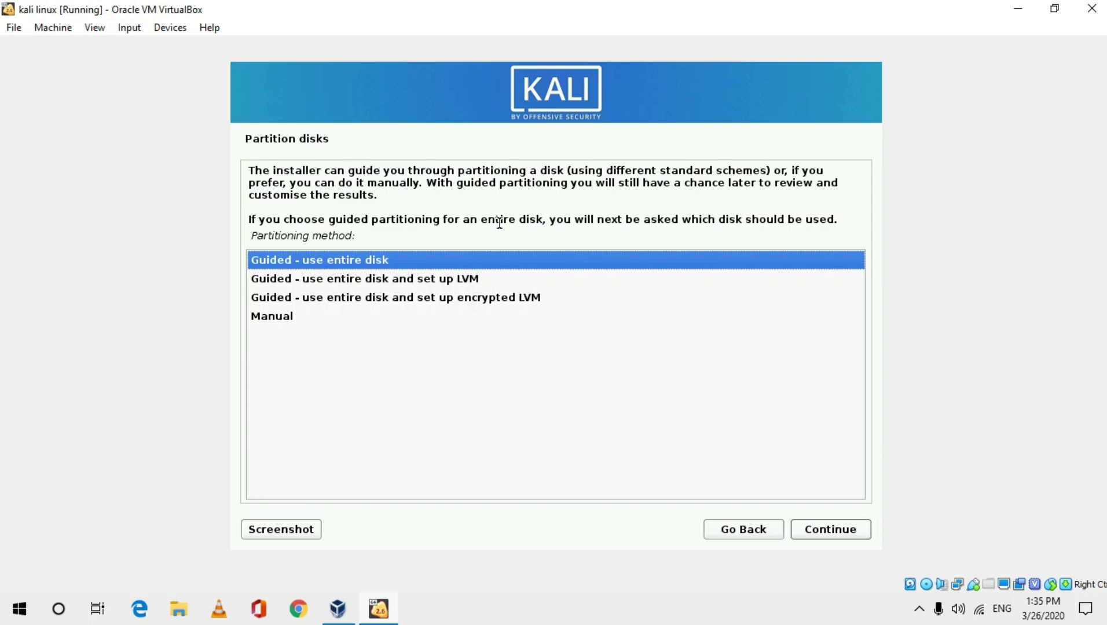
Partition the whole 34.6 GB disk with guided partitioning, all files in one partition, and write the changes.
{"action": "left_click", "coordinate": [821, 533]}
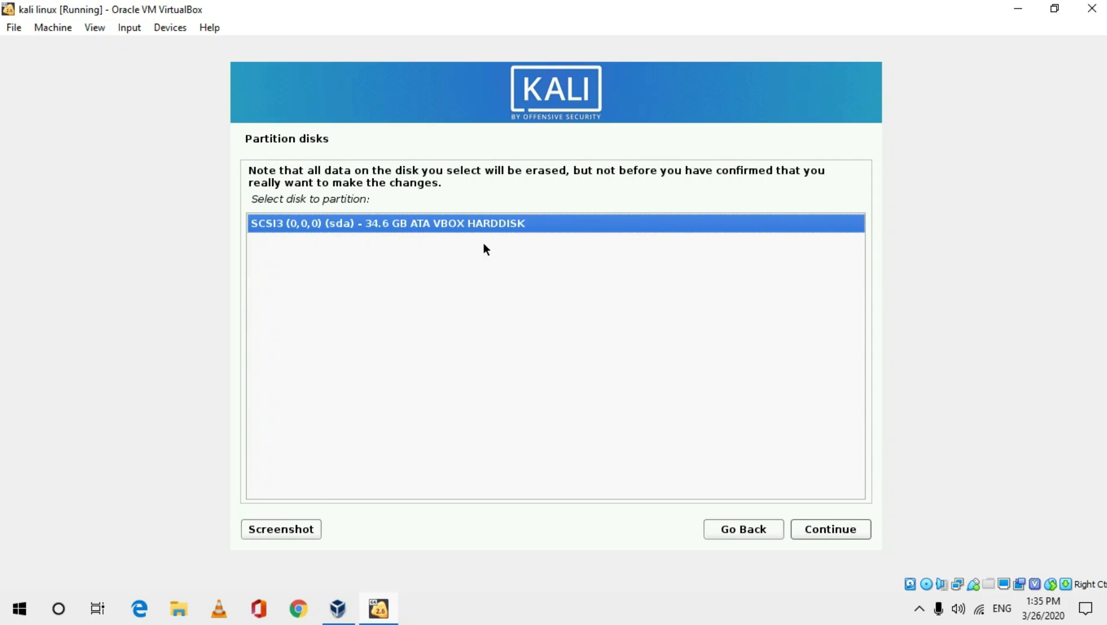
{"action": "left_click", "coordinate": [836, 530]}
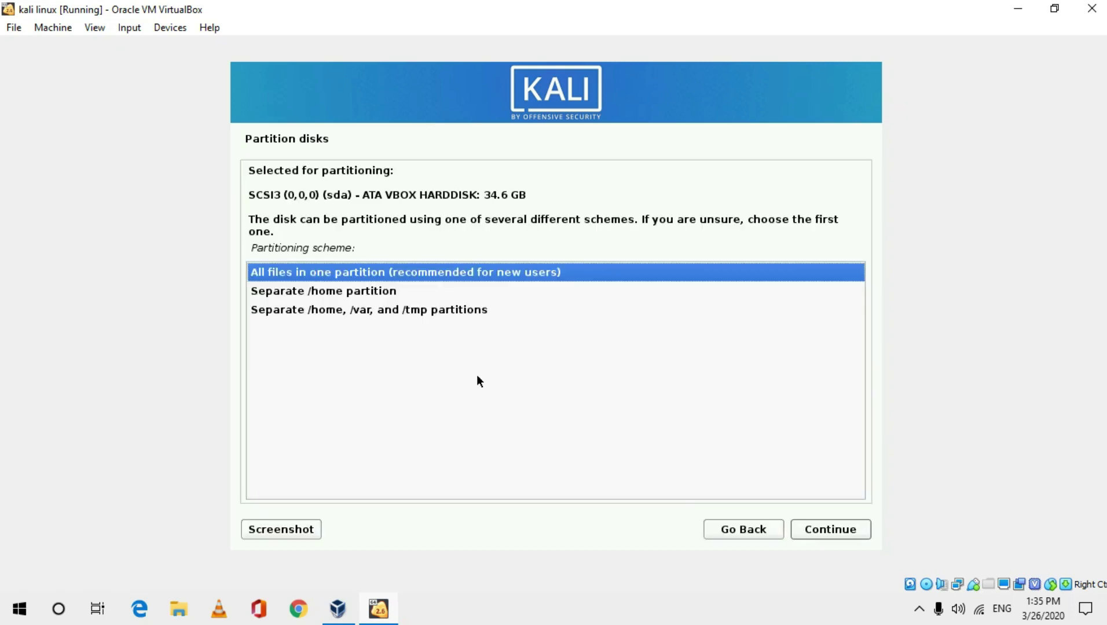
{"action": "left_click", "coordinate": [849, 529]}
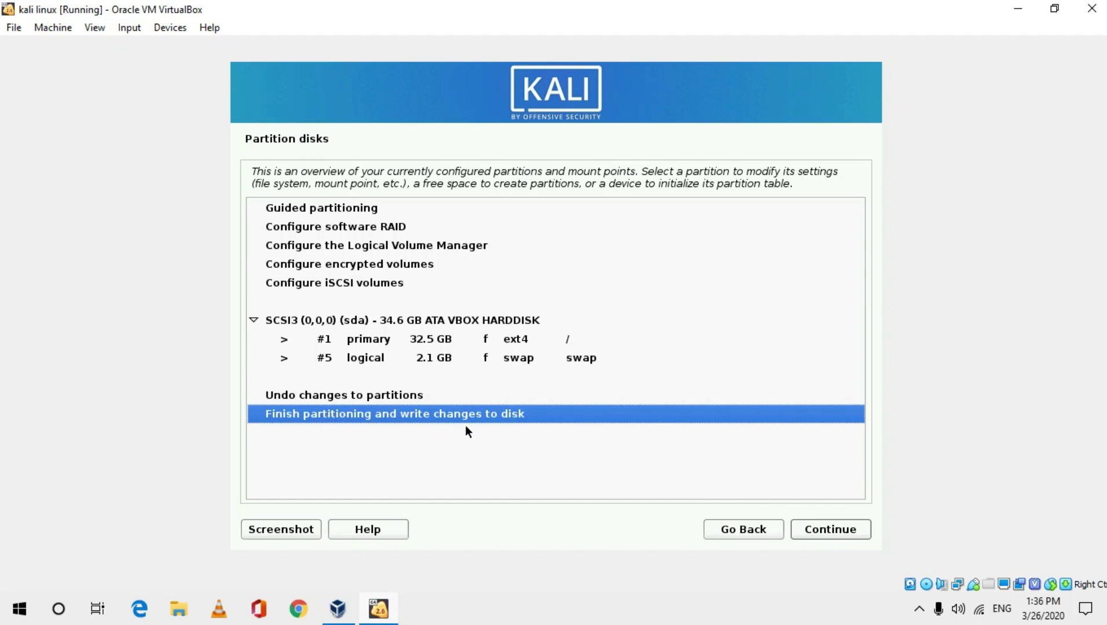
{"action": "left_click", "coordinate": [831, 530]}
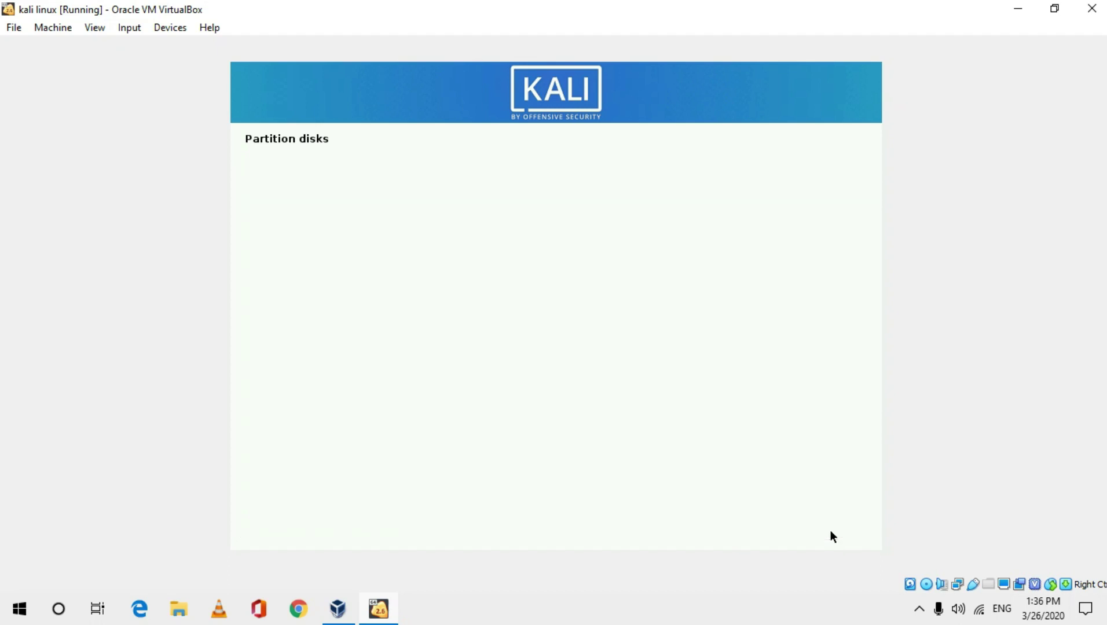
{"action": "left_click", "coordinate": [271, 329]}
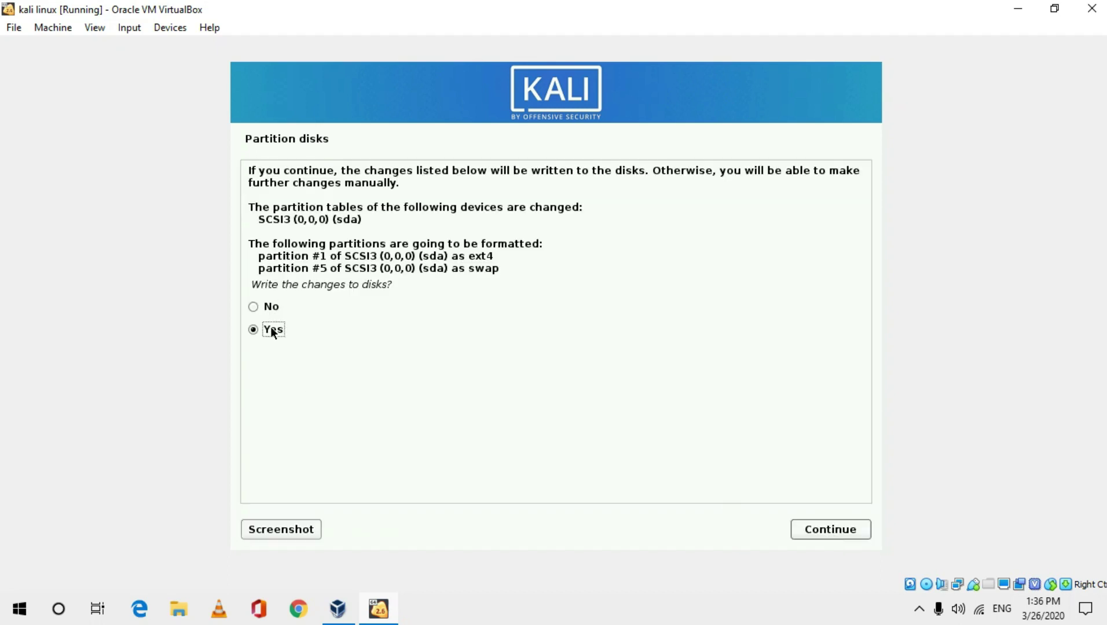
{"action": "left_click", "coordinate": [824, 531]}
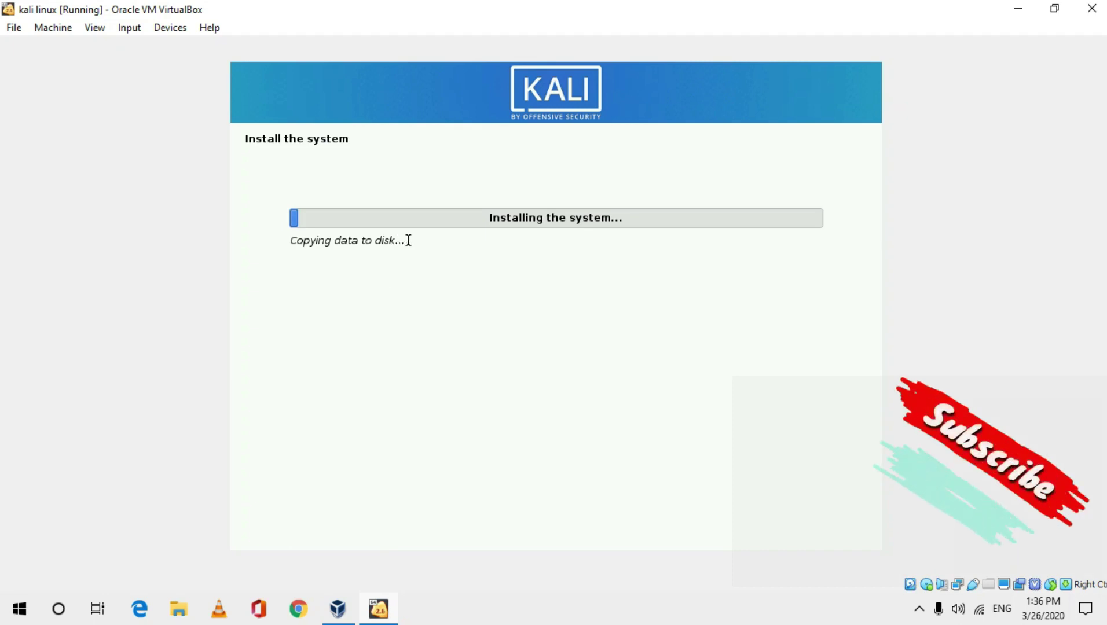
Let the base system install, then decline using a network mirror.
{"action": "left_click_drag", "start_coordinate": [375, 240], "coordinate": [230, 222]}
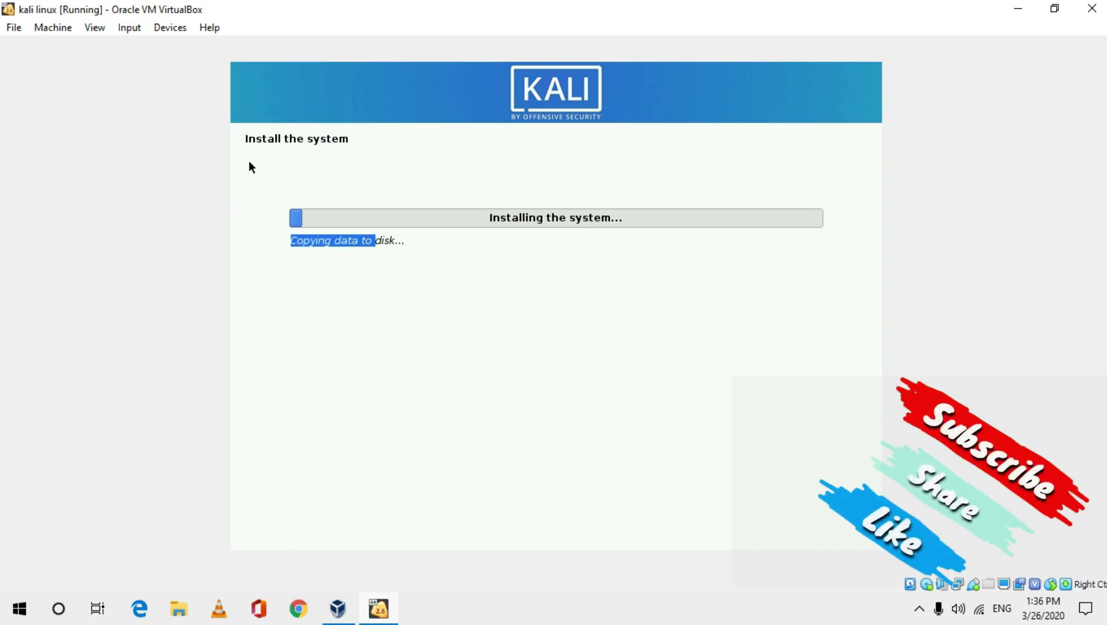
{"action": "left_click", "coordinate": [398, 246]}
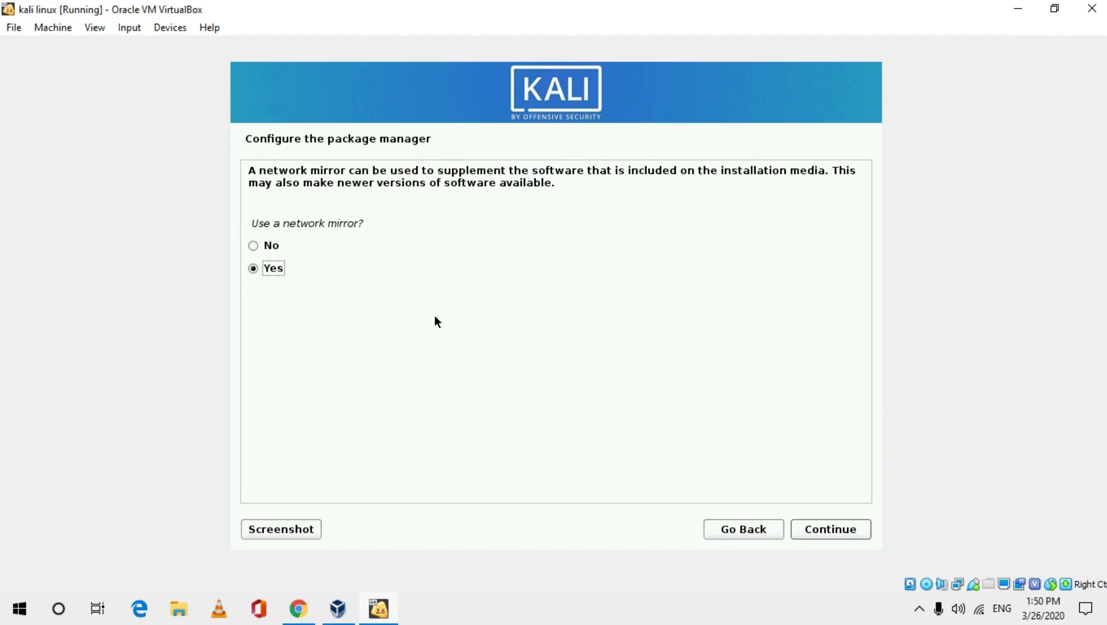
{"action": "left_click", "coordinate": [267, 247]}
{"action": "left_click", "coordinate": [823, 530]}
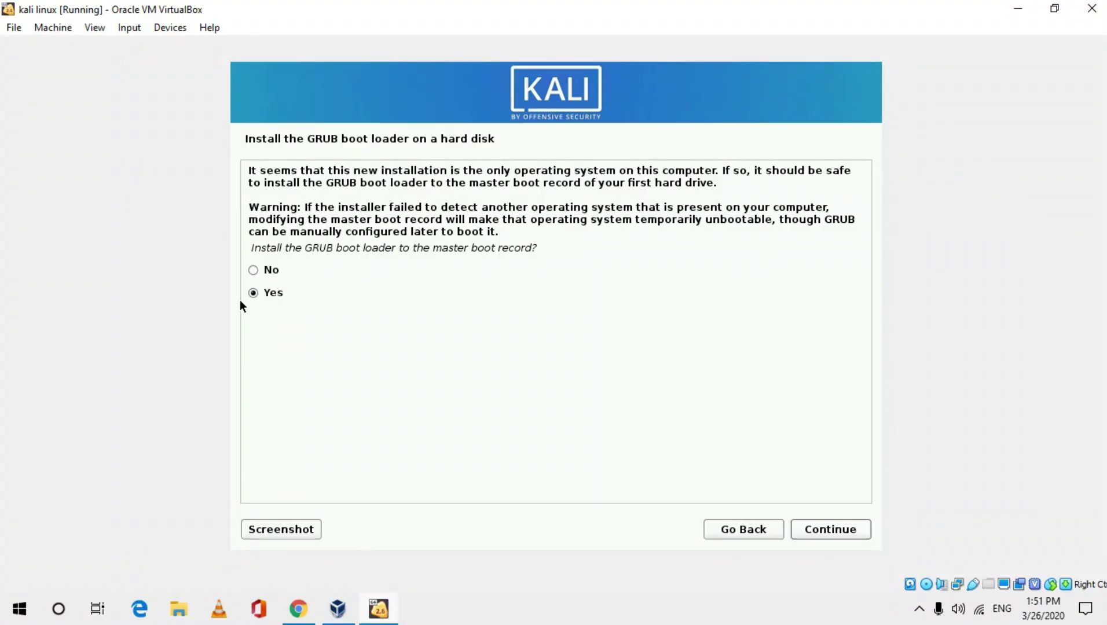
Install the GRUB boot loader to the master boot record on /dev/sda.
{"action": "left_click", "coordinate": [834, 529]}
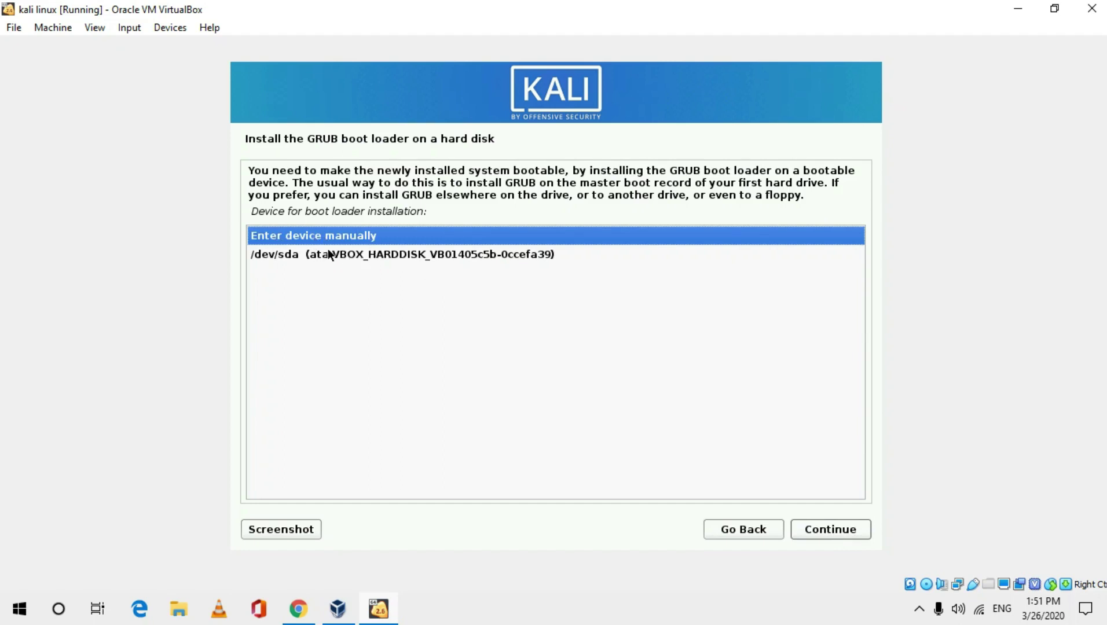
{"action": "left_click", "coordinate": [288, 256]}
{"action": "left_click", "coordinate": [817, 531]}
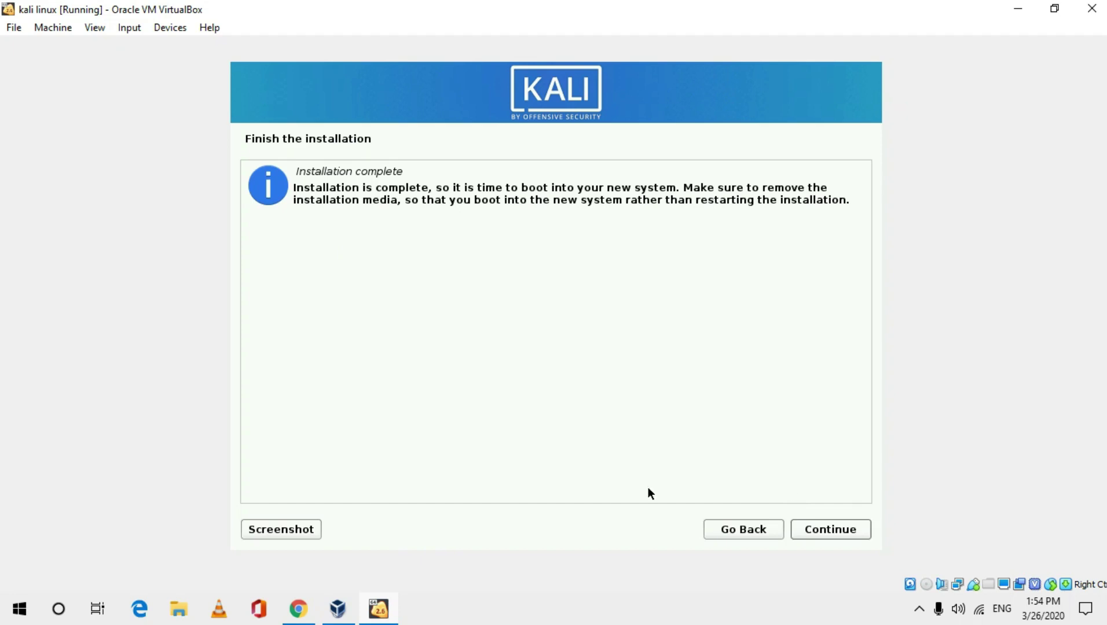
Reboot into the installed Kali and log in as user 'dtech' with its password.
{"action": "left_click", "coordinate": [821, 528]}
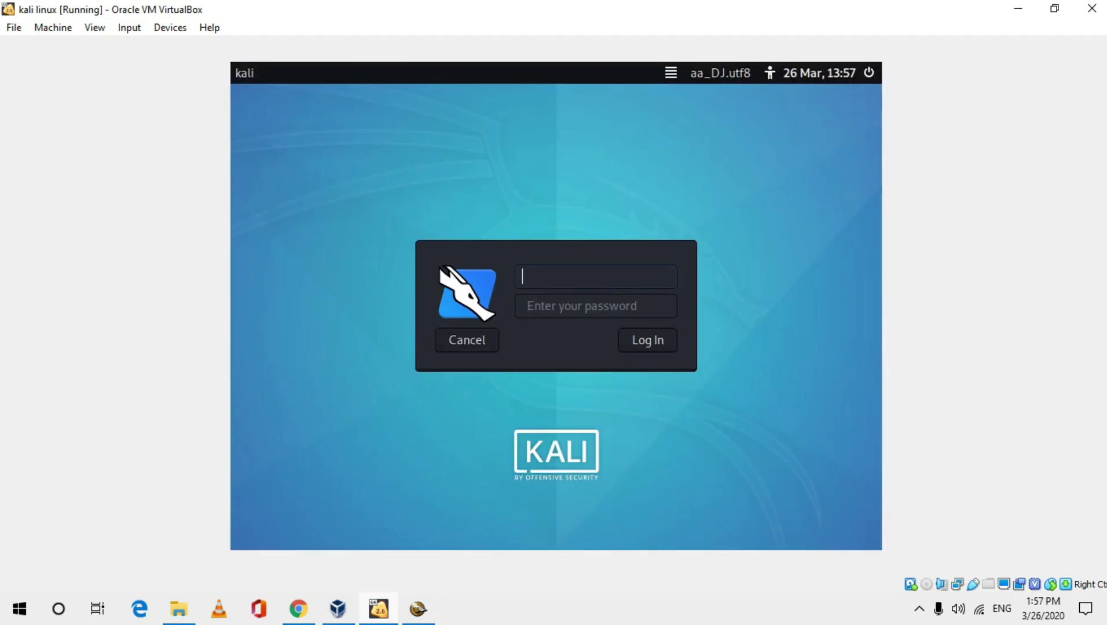
{"action": "type", "text": "dtech"}
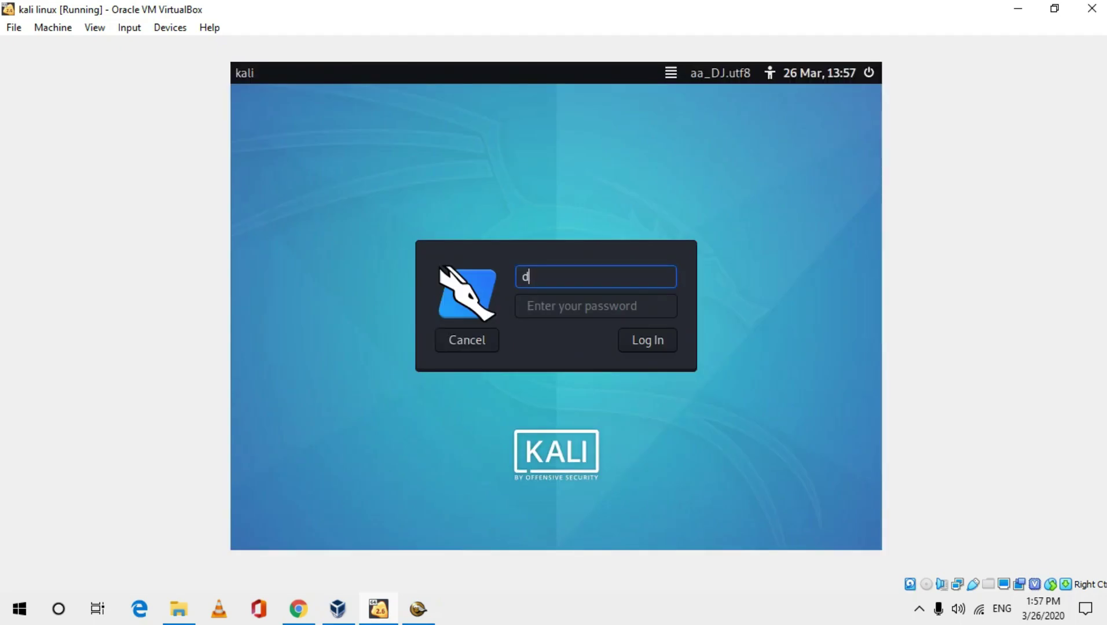
{"action": "key", "text": "Return"}
{"action": "type", "text": "******"}
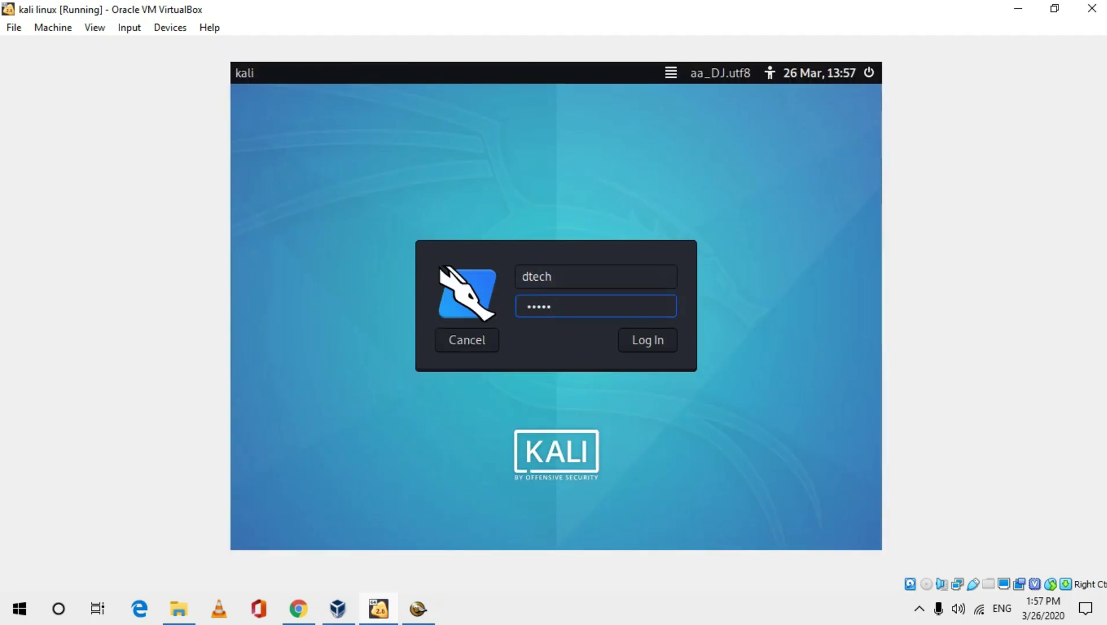
{"action": "key", "text": "Return"}
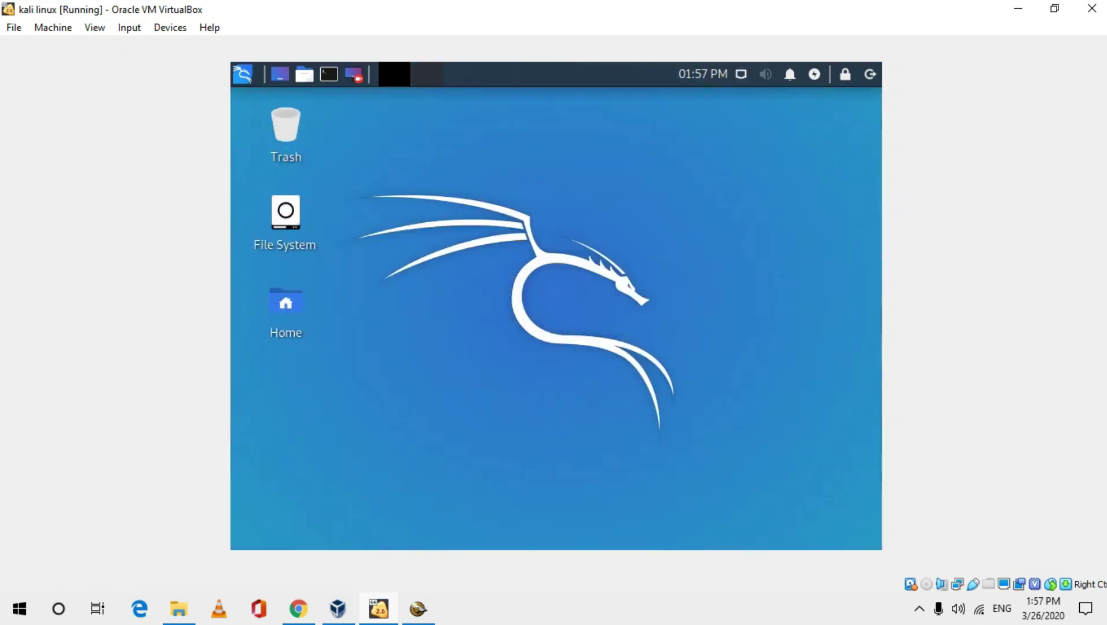
Browse the Kali application menu on the loaded desktop, then close it.
{"action": "key", "text": "super"}
{"action": "scroll", "coordinate": [327, 348], "scroll_direction": "down", "scroll_amount": 1}
{"action": "left_click", "coordinate": [486, 272]}
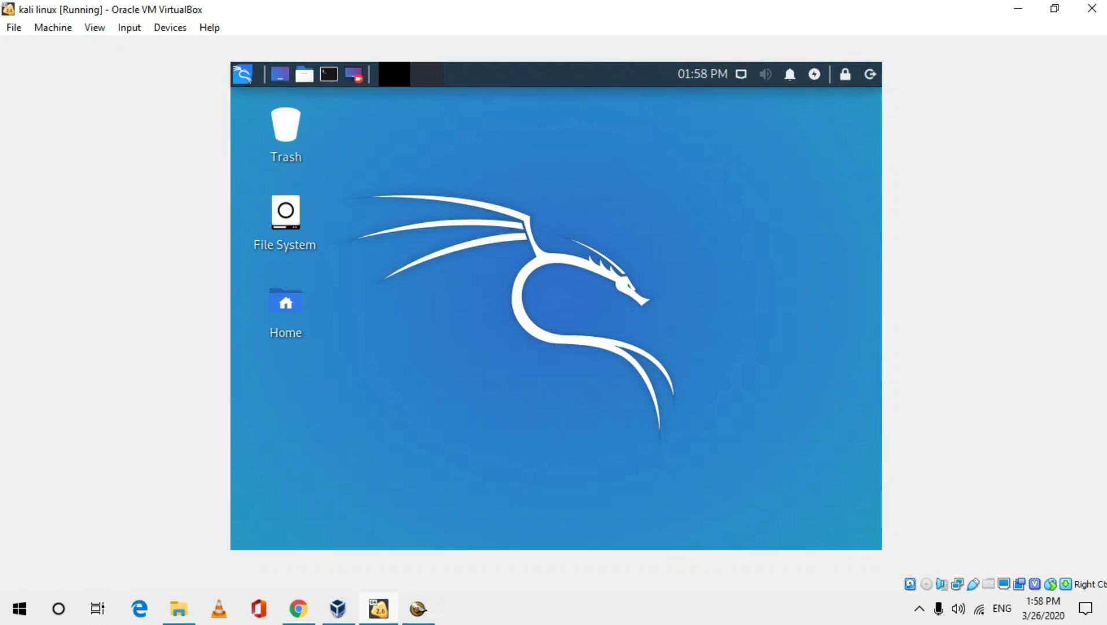
{"action": "left_click", "coordinate": [242, 74]}
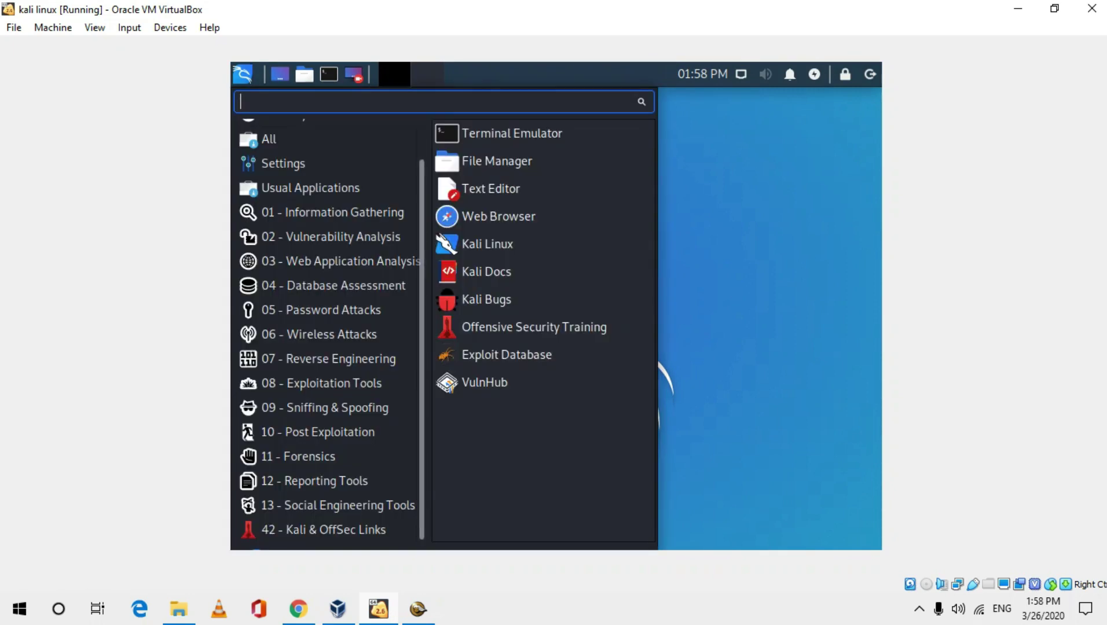
{"action": "scroll", "coordinate": [324, 330], "scroll_direction": "up", "scroll_amount": 2}
{"action": "key", "text": "Escape"}
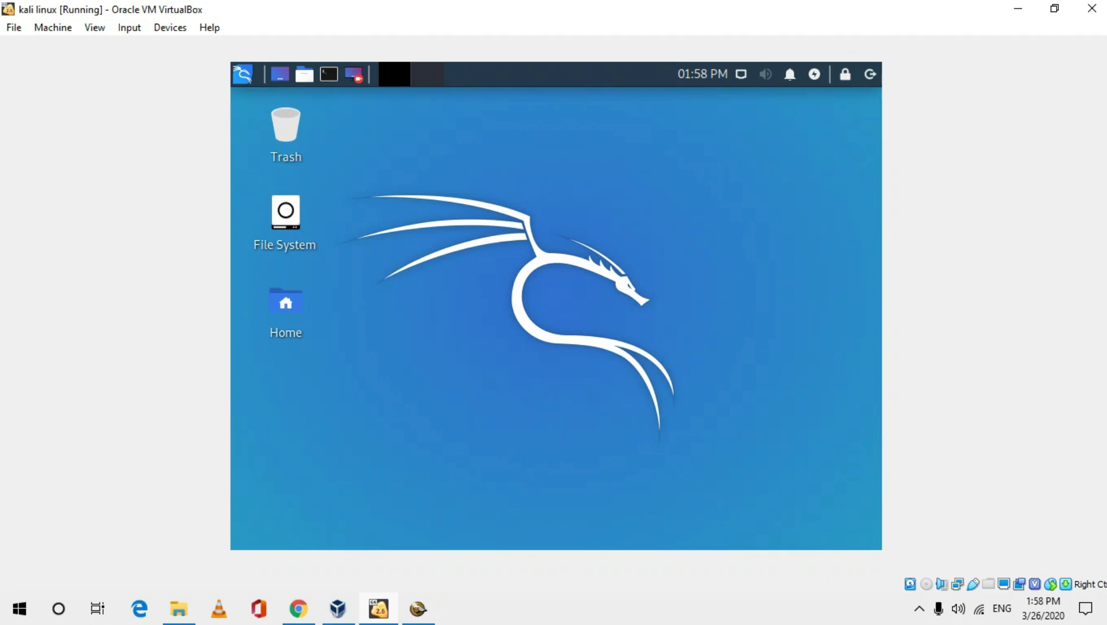